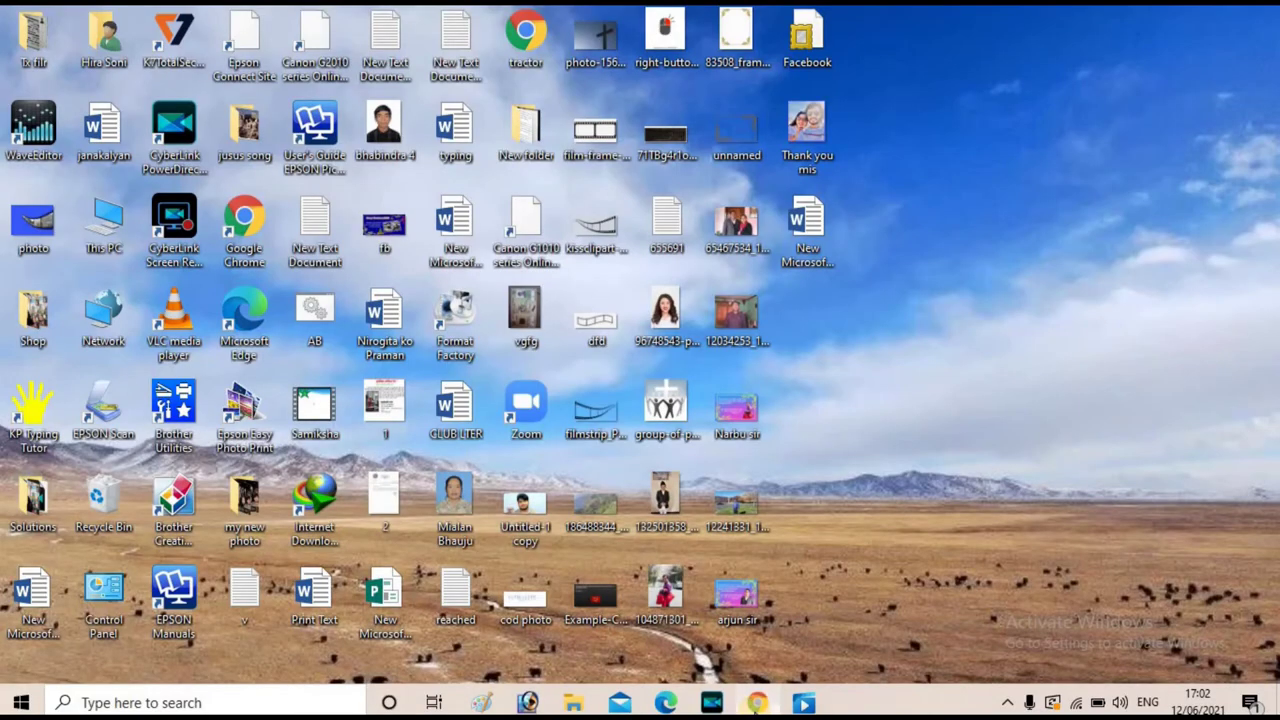
Switch to Chrome and open the Tribhuvan University exam site at tuexam.edu.np
left_click(757, 702)
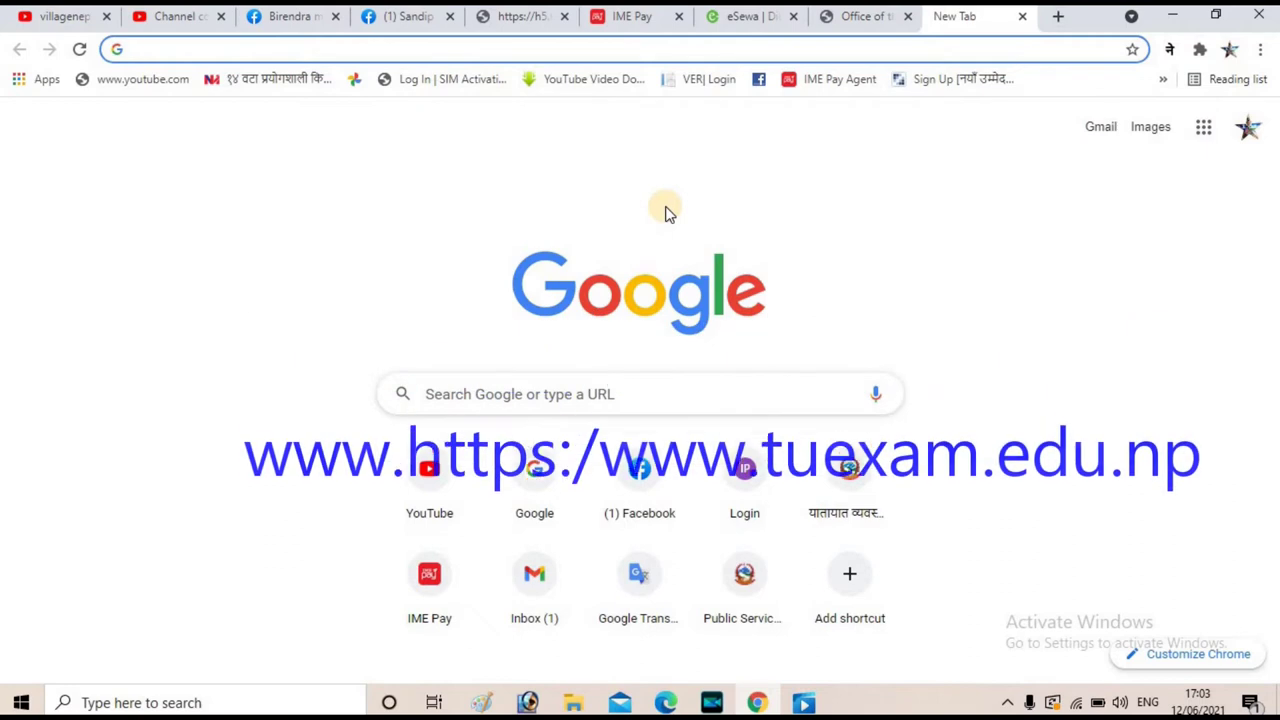
type("tuexam.ed")
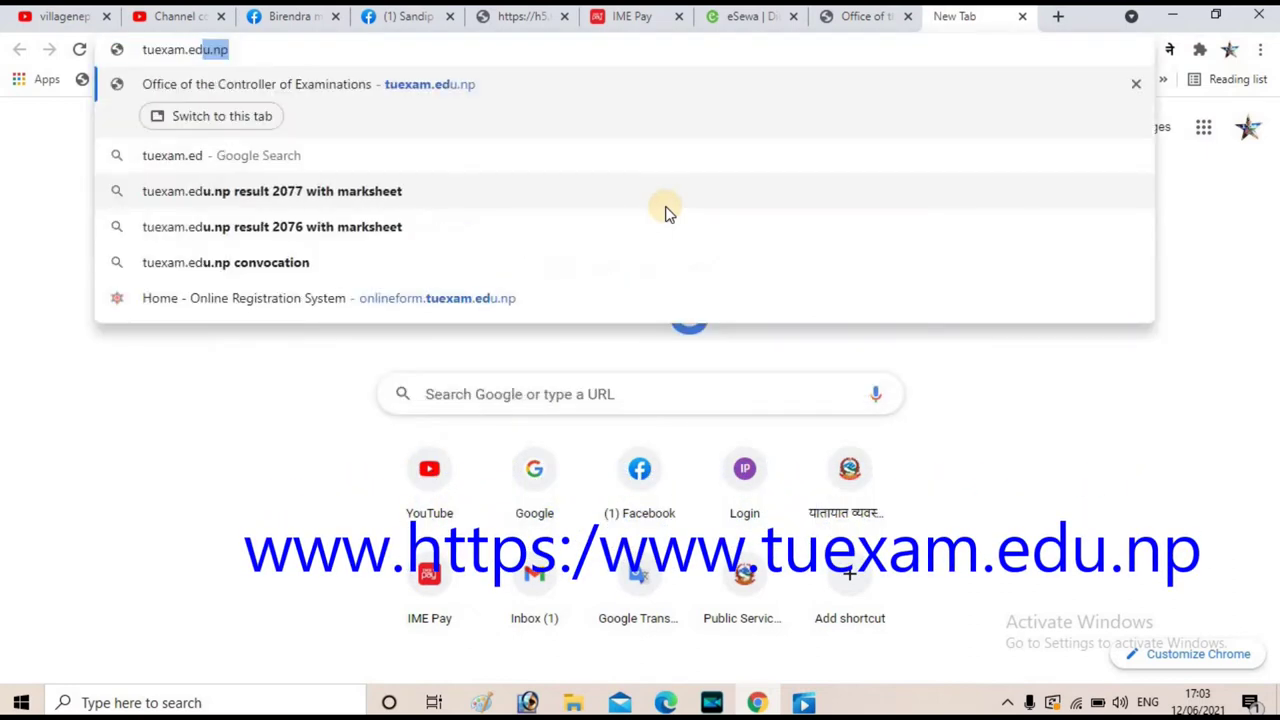
type("u.np")
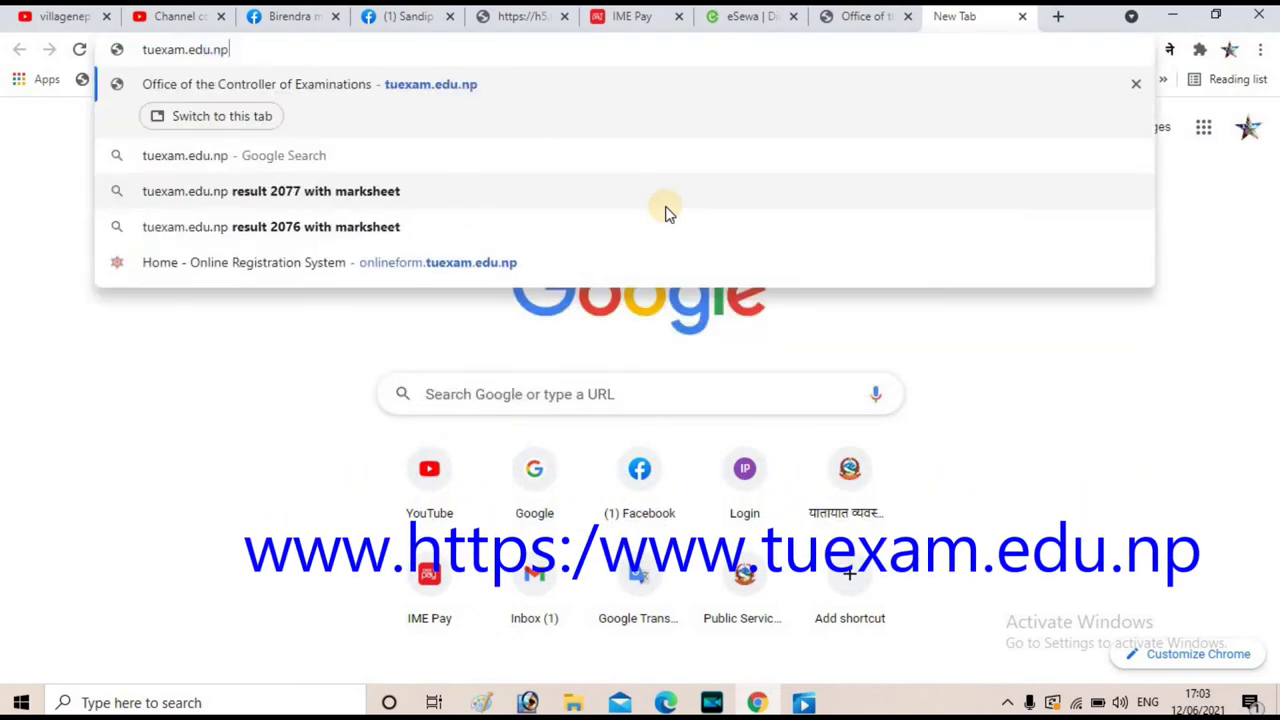
key("Return")
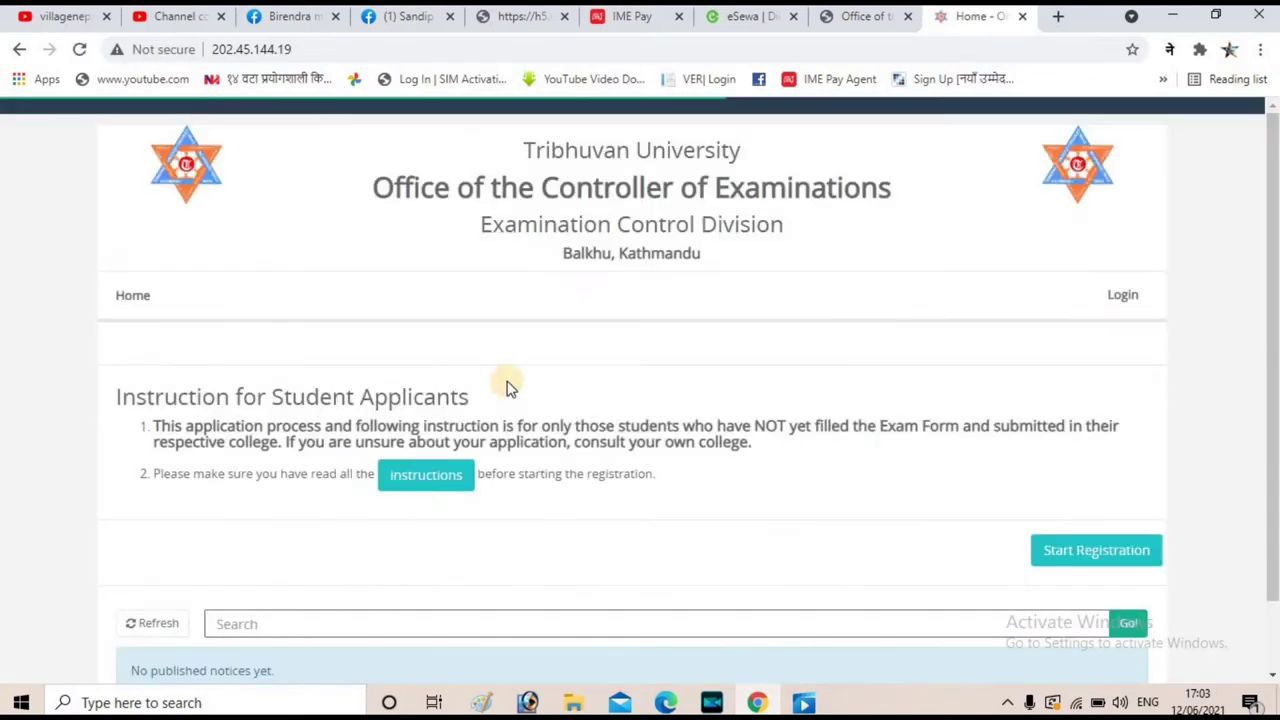
Start the student registration and choose the exam form for 4-Years Bachelor, I Year
scroll(600, 375, "down", 2)
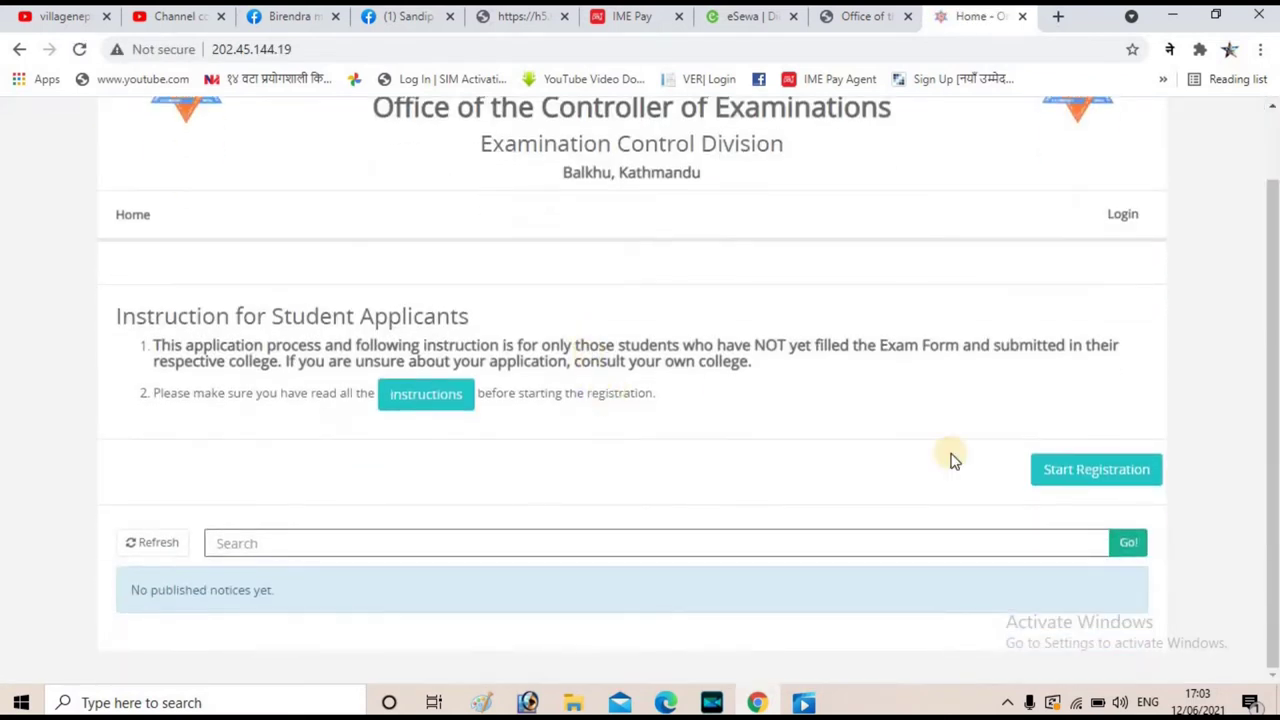
left_click(1076, 479)
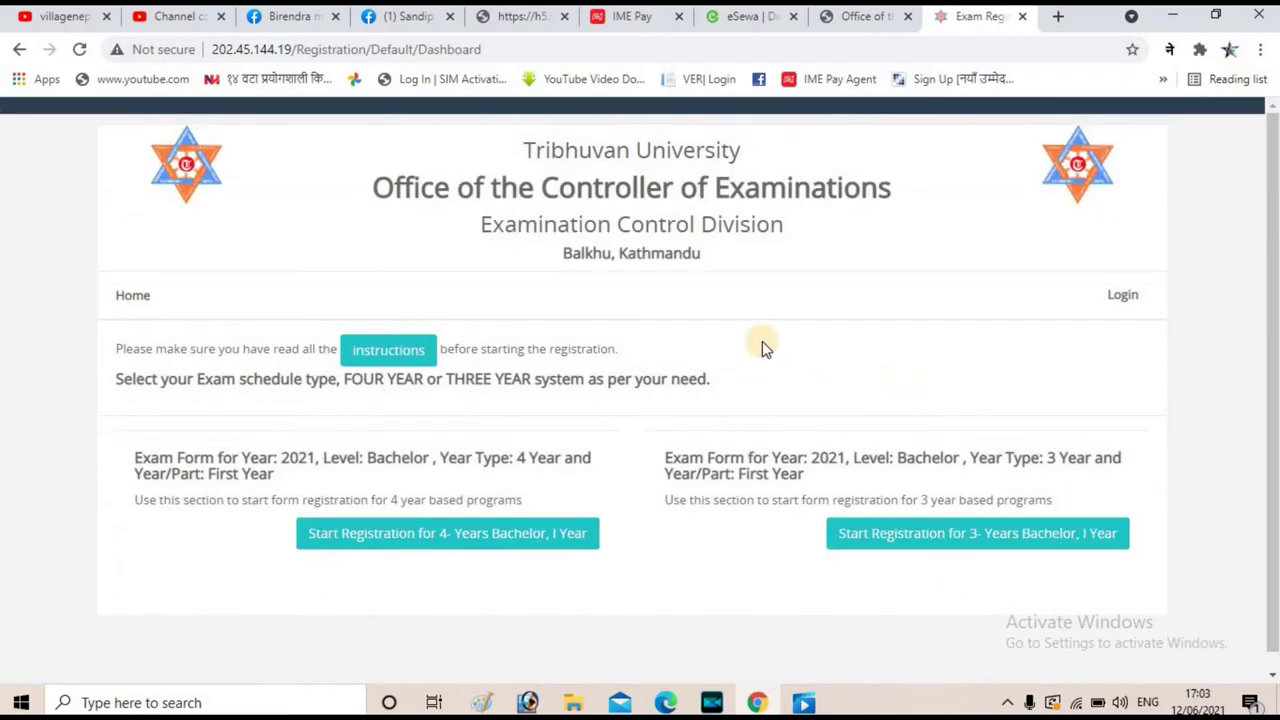
scroll(762, 344, "down", 1)
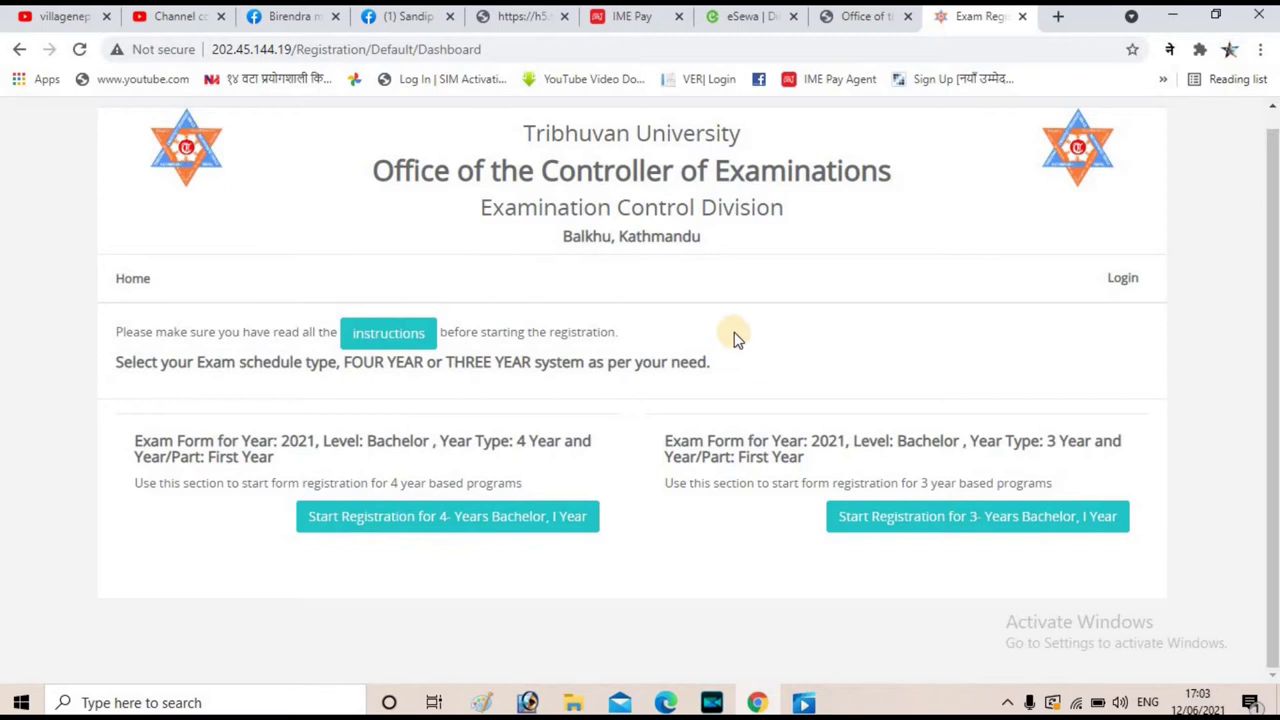
left_click(392, 520)
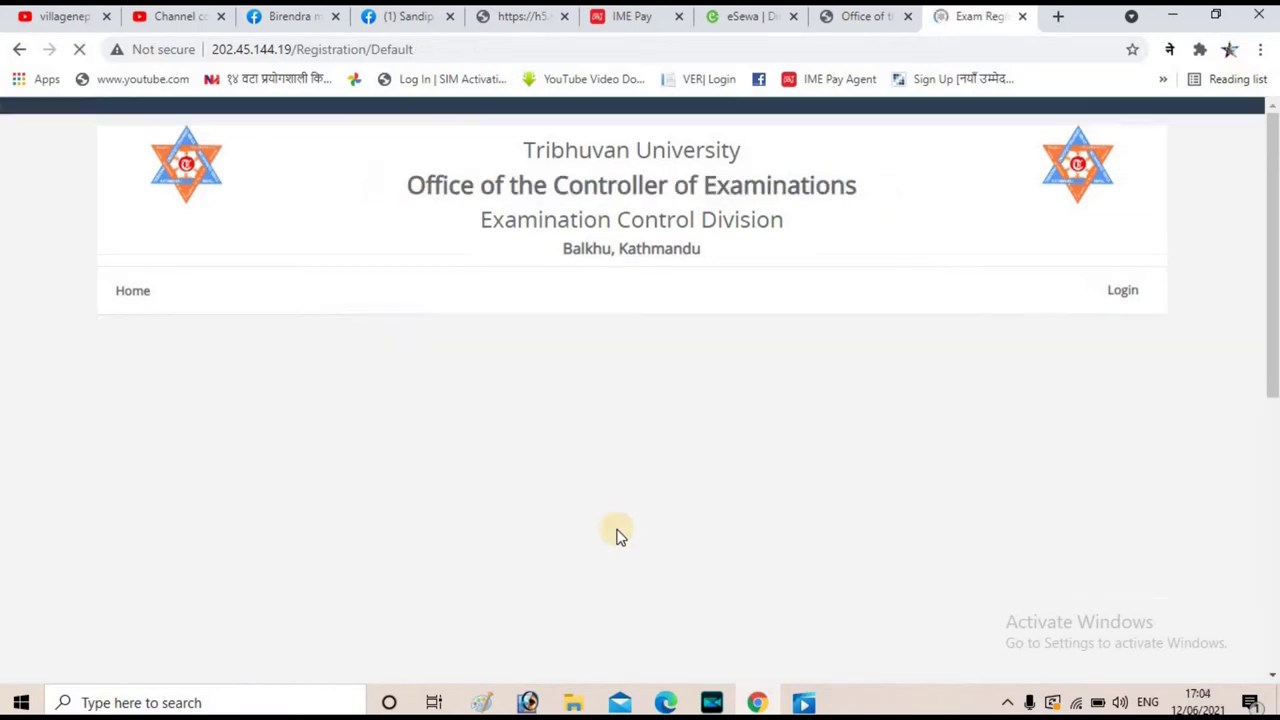
Answer No to the question about having a registration number to open the full application form
scroll(620, 471, "down", 1)
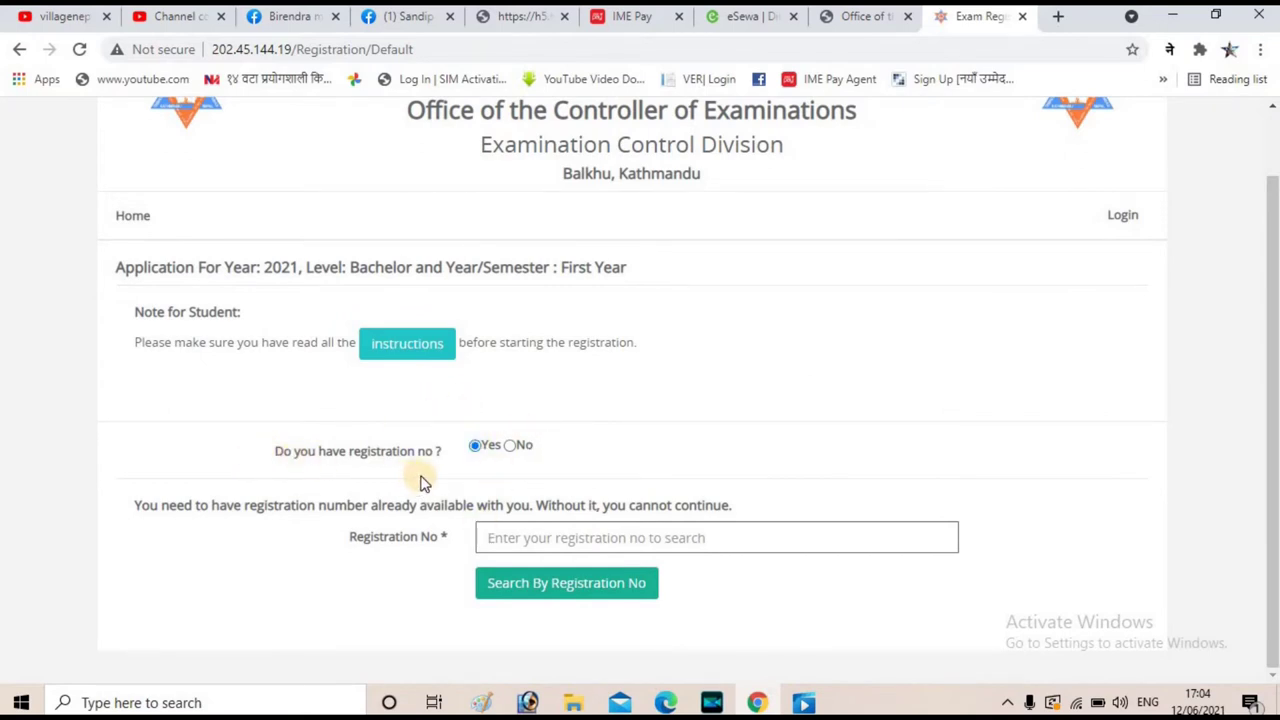
left_click(511, 447)
scroll(417, 409, "down", 2)
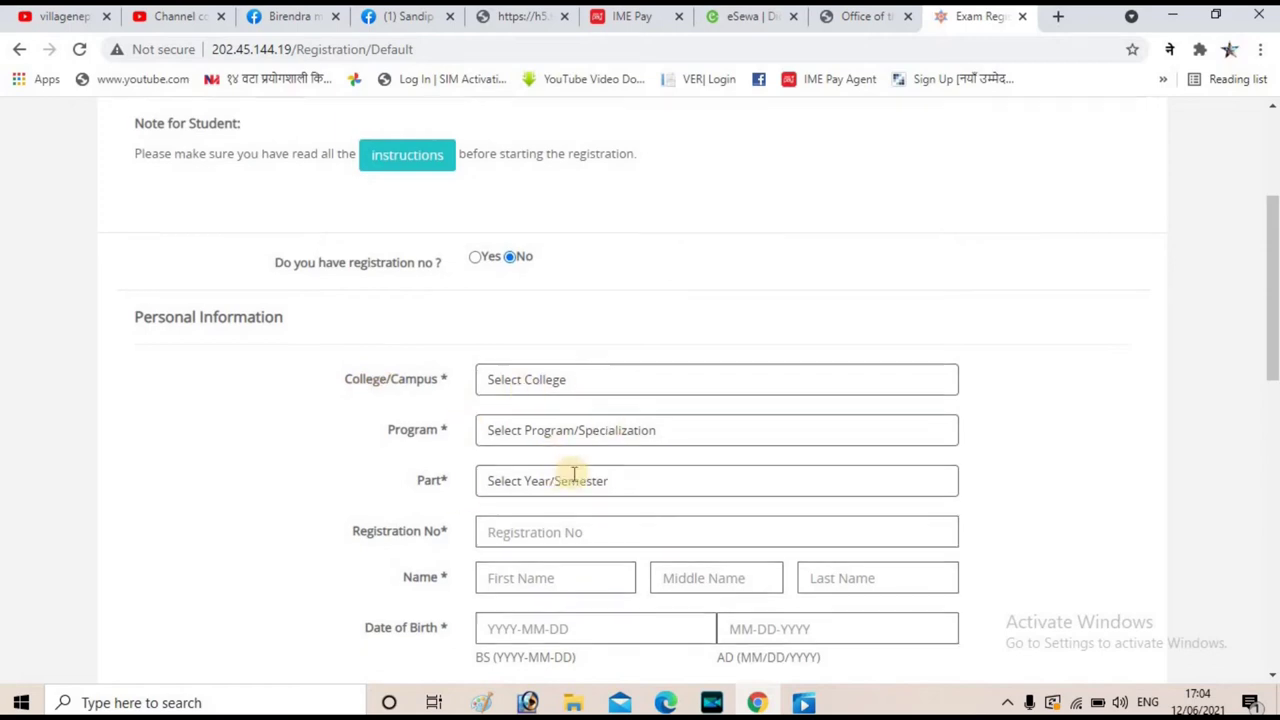
Examine the application form's required fields, from college and program down to contact number and father's name
scroll(585, 412, "down", 4)
scroll(585, 412, "up", 1)
scroll(463, 450, "up", 3)
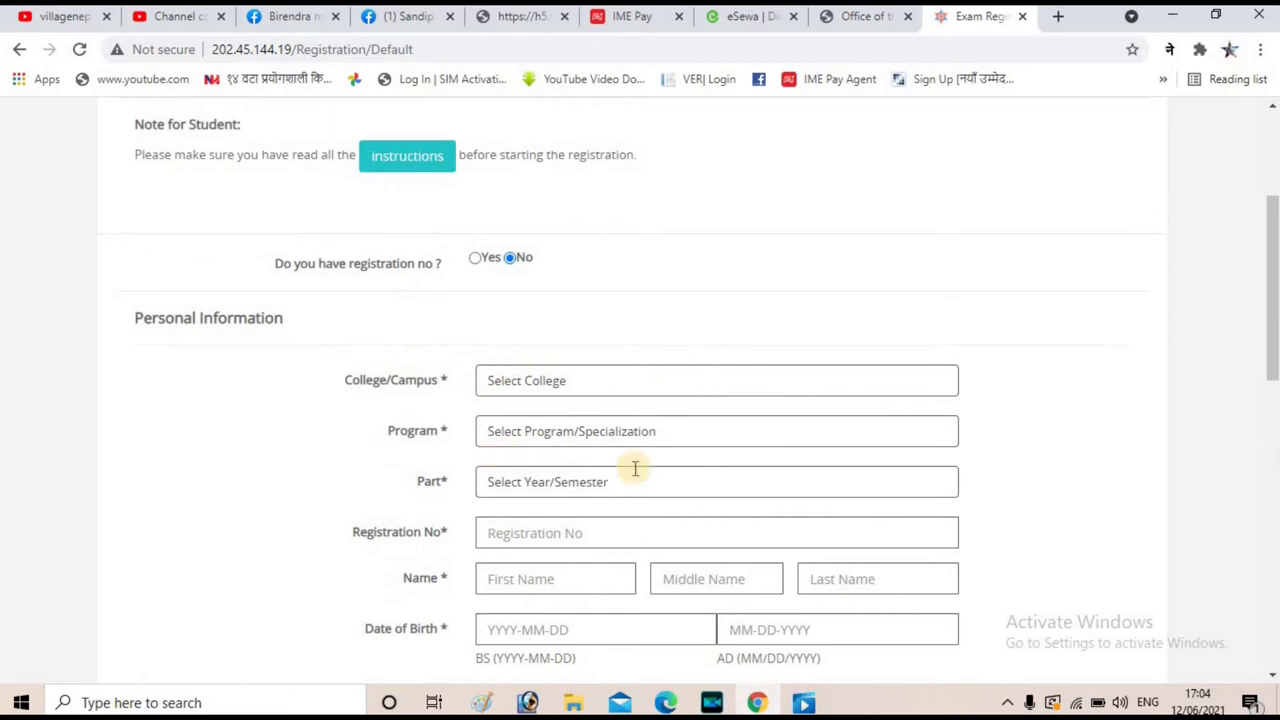
scroll(700, 490, "down", 1)
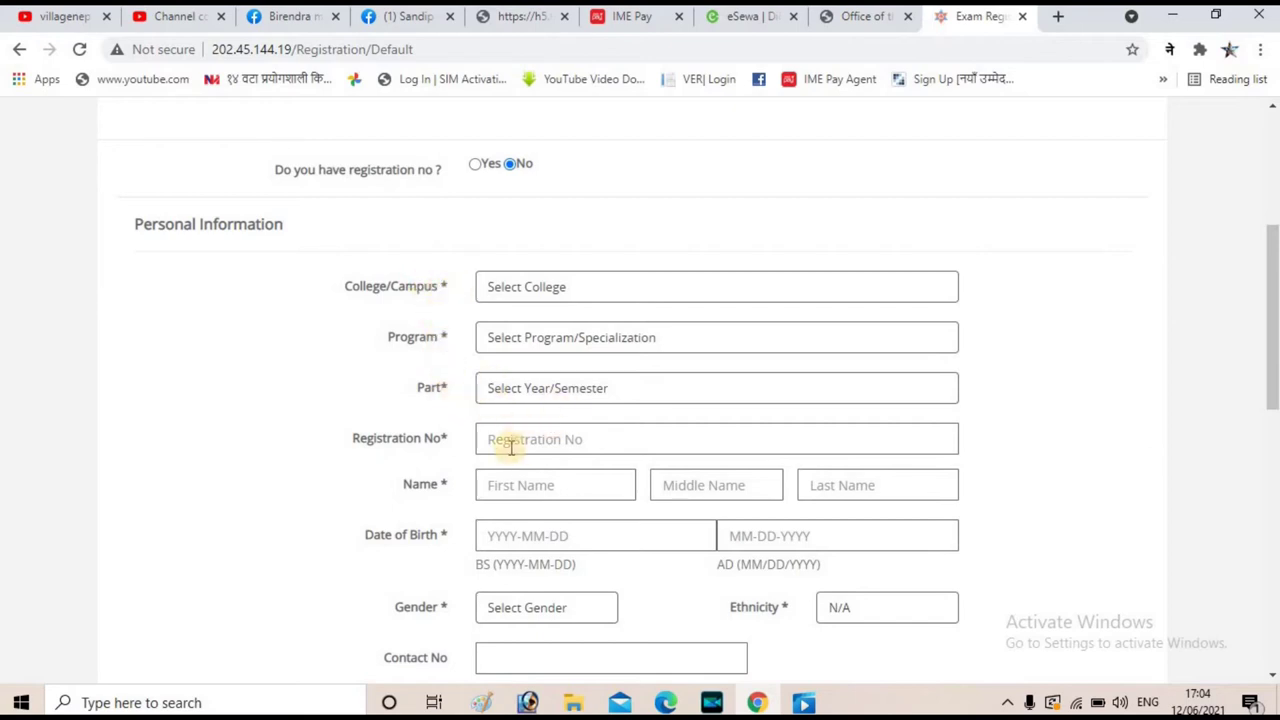
scroll(518, 459, "down", 1)
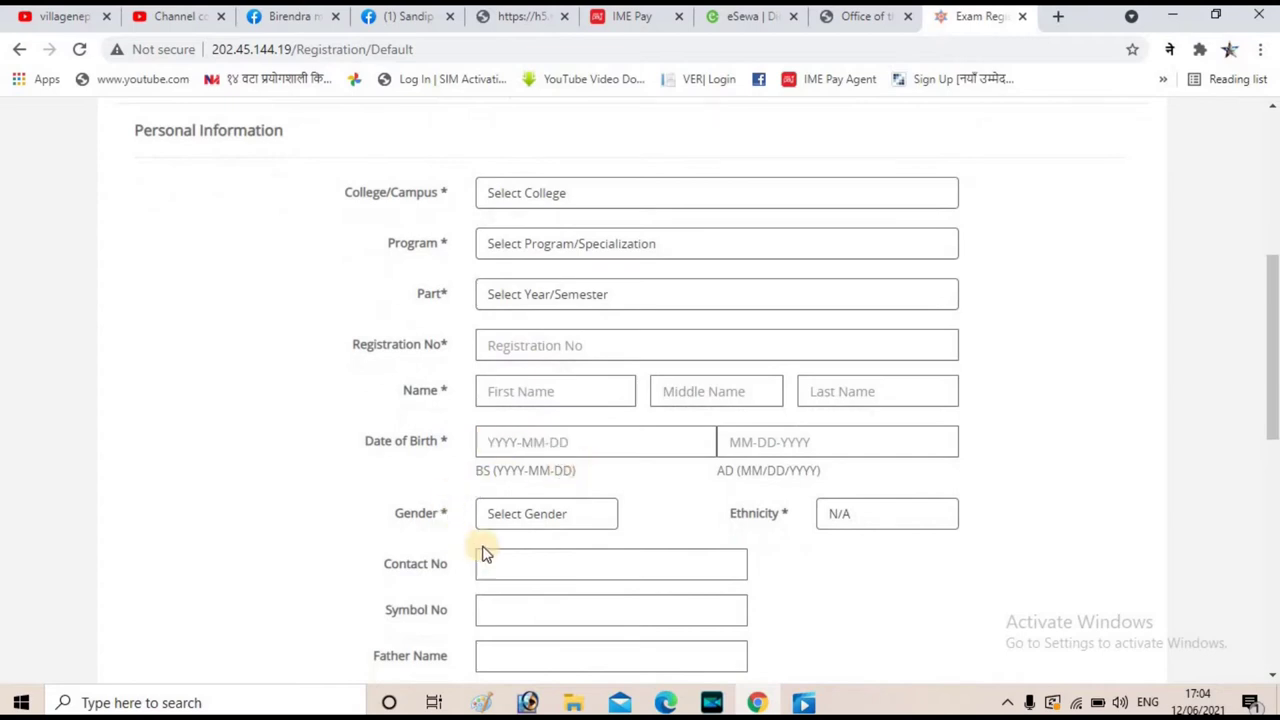
scroll(475, 545, "down", 1)
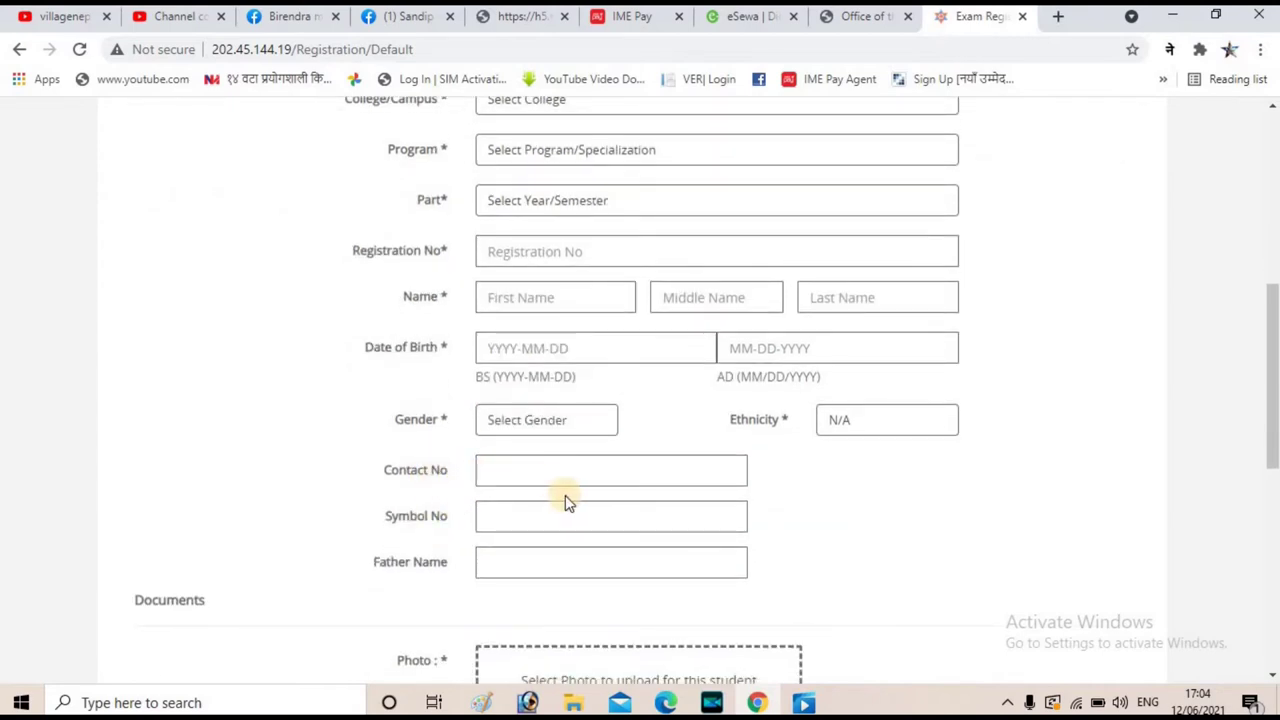
left_click(485, 484)
scroll(458, 492, "up", 3)
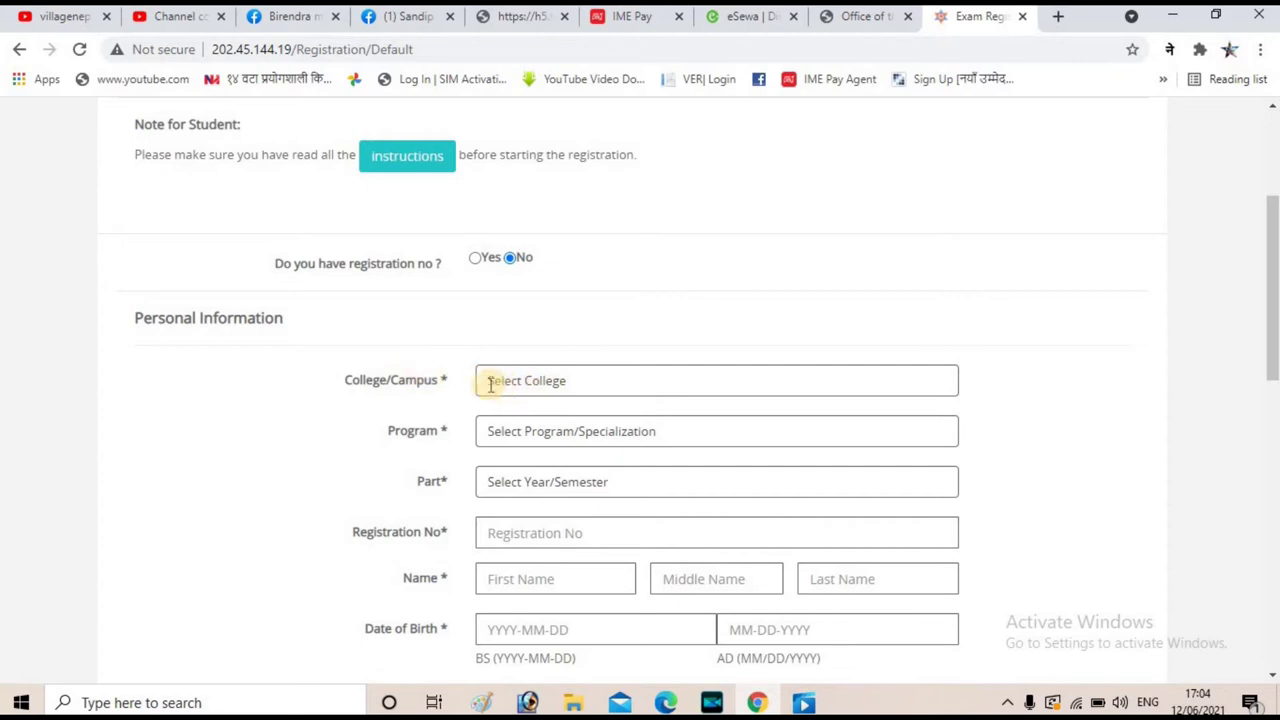
Set the college to Mahendra Ratna Multiple Campus, Ilam ( 1 ), the program to Bachelor of Education (4 Year) and the part to First Year
left_click(600, 381)
left_click(645, 459)
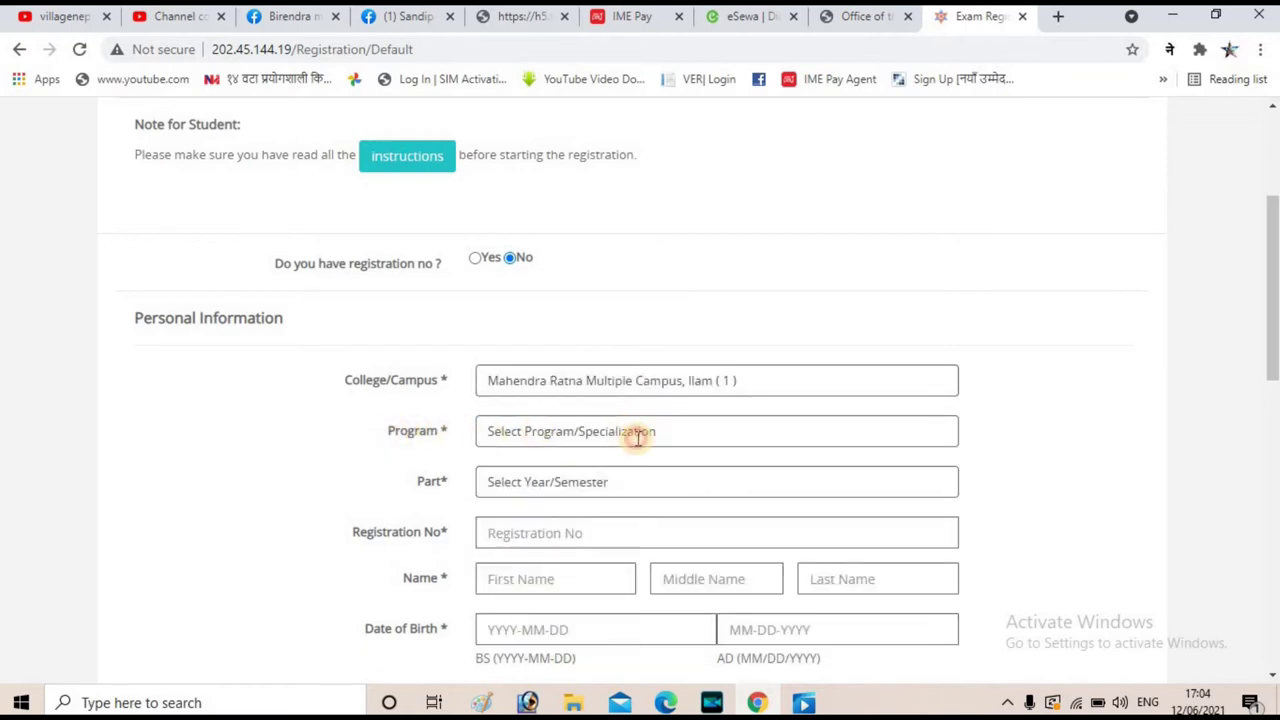
left_click(637, 436)
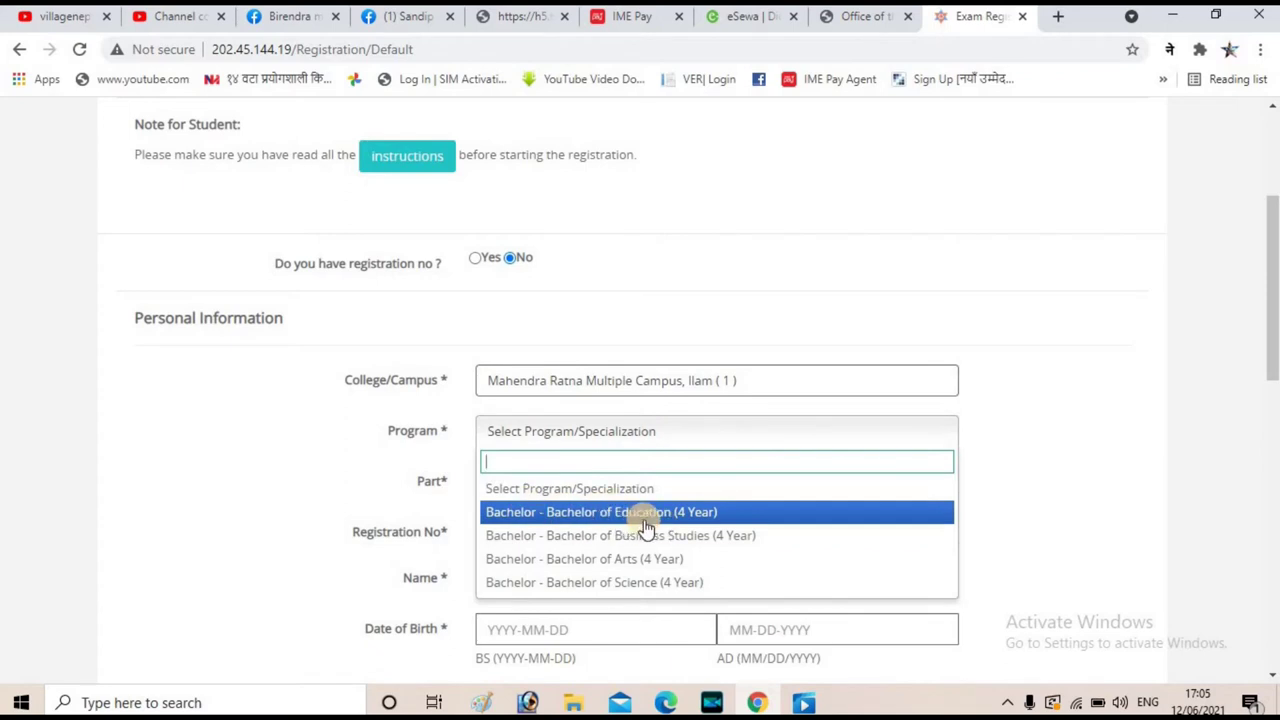
left_click(580, 512)
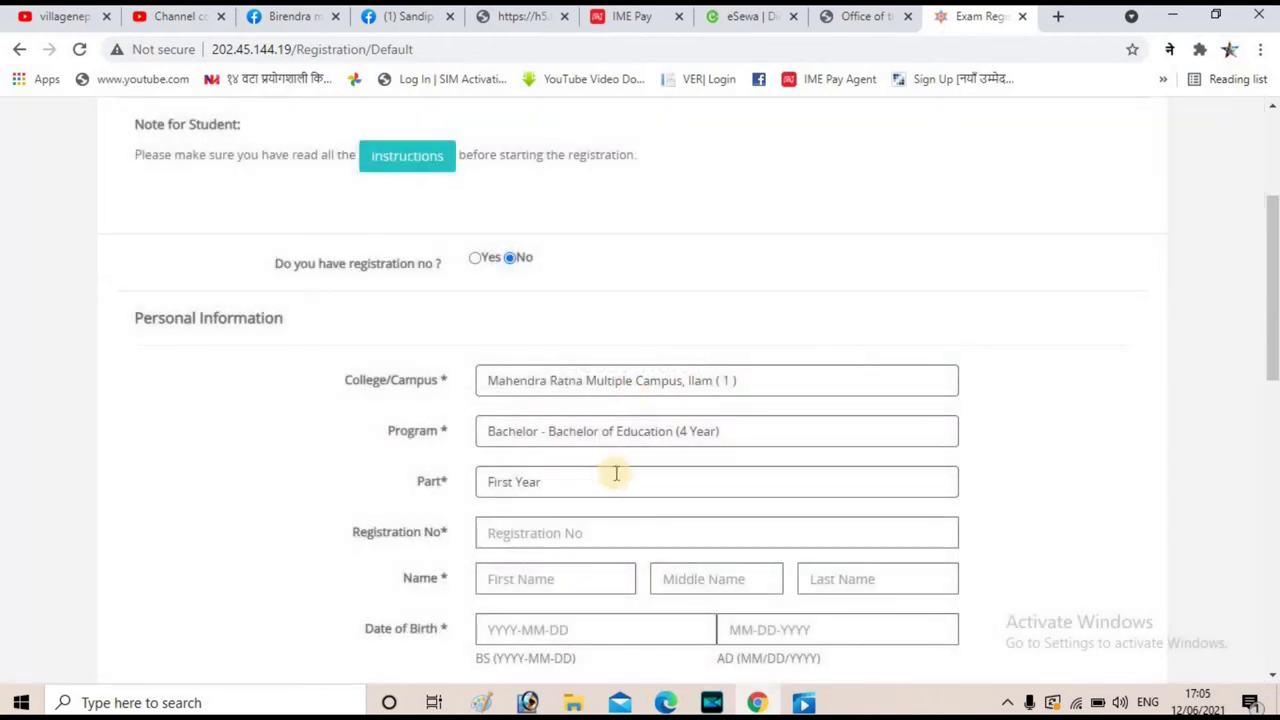
left_click(565, 487)
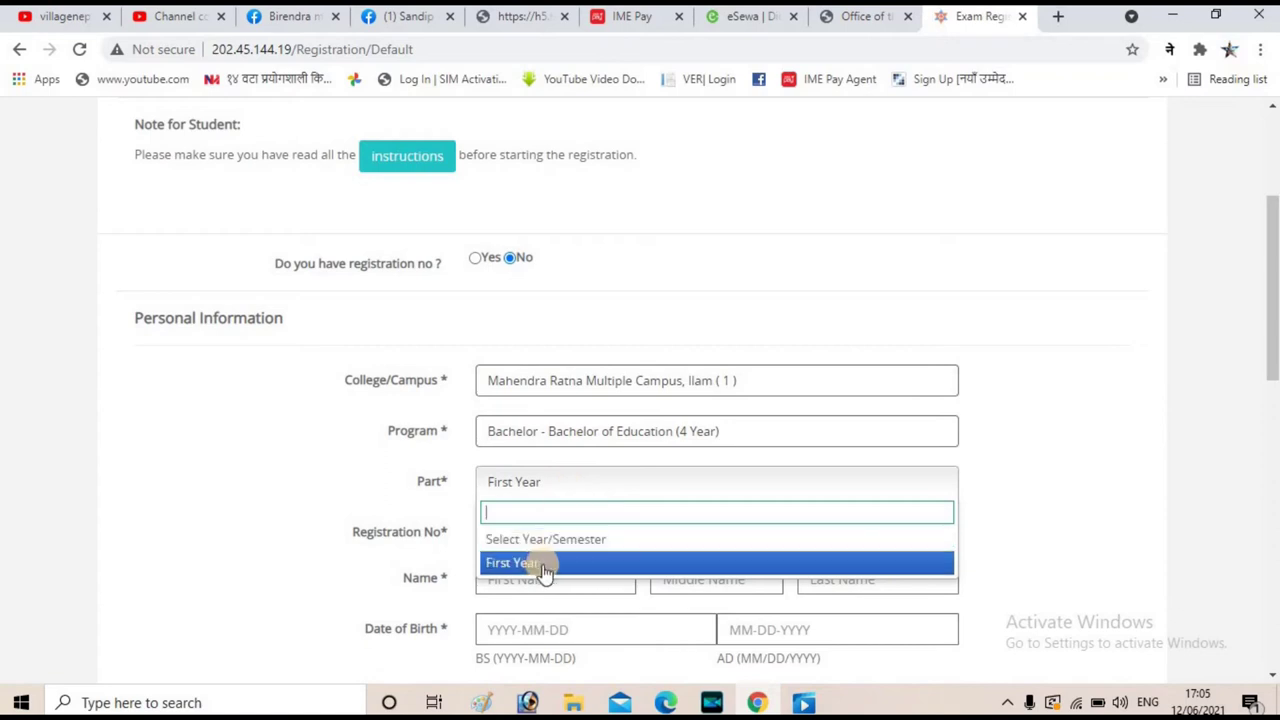
left_click(510, 562)
Review the registration number, name, date of birth, gender options, contact, symbol number and father's name fields without filling them
scroll(400, 443, "down", 1)
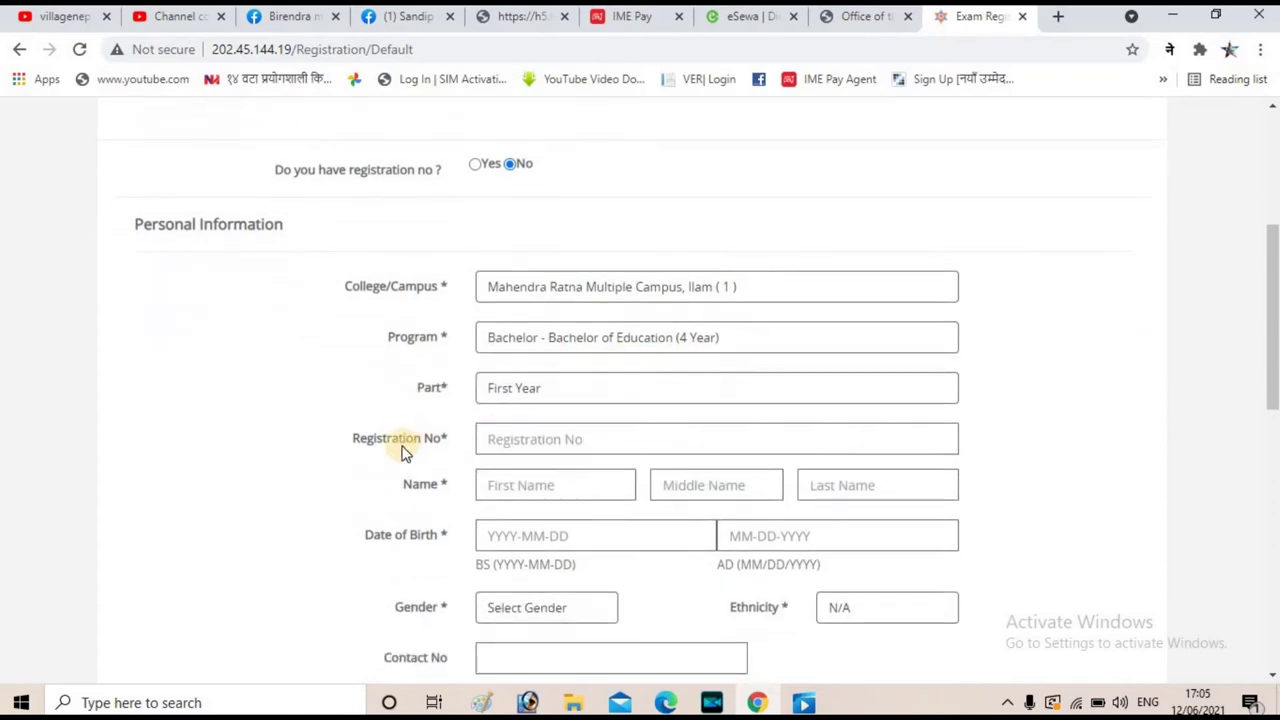
left_click(530, 439)
scroll(543, 440, "down", 1)
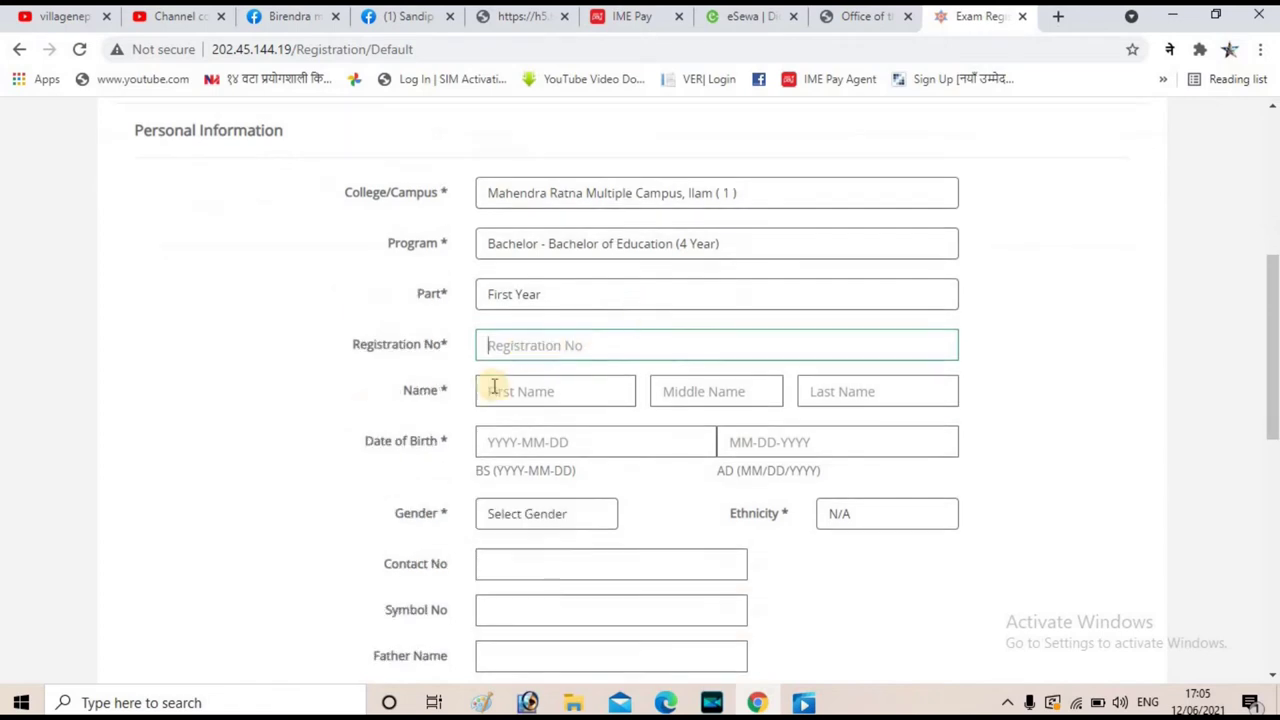
left_click(556, 391)
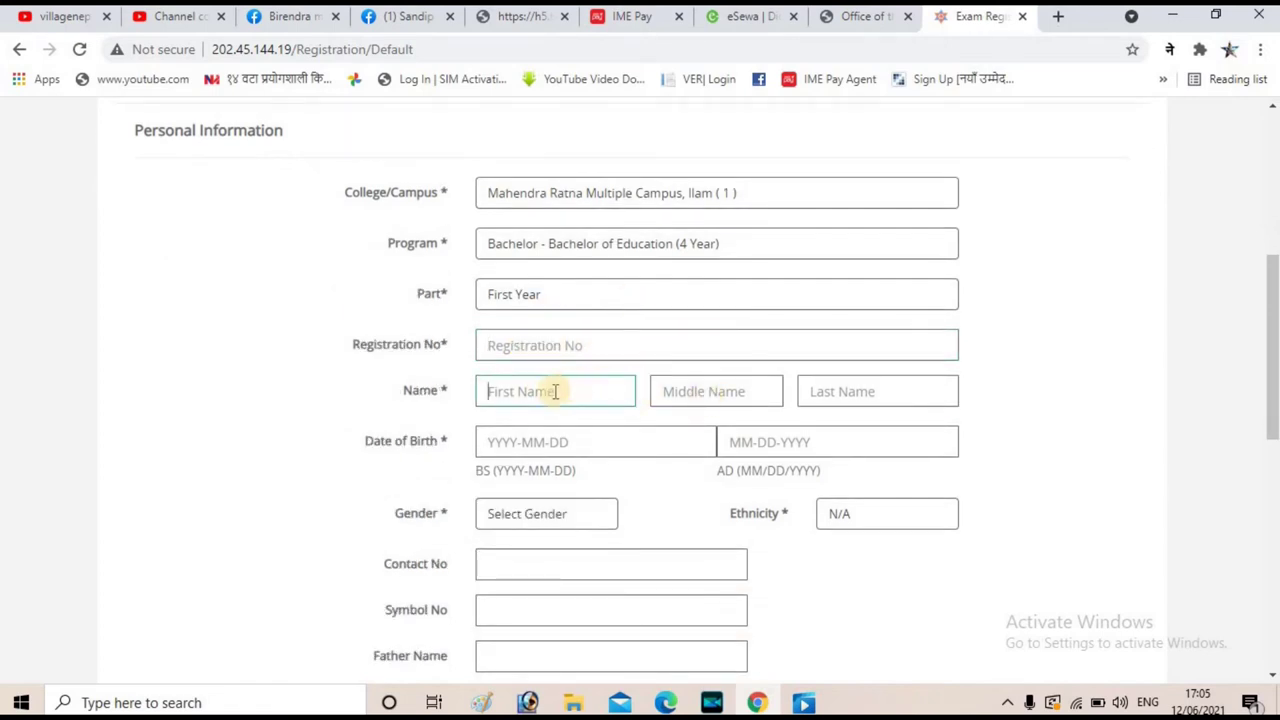
left_click(668, 389)
scroll(769, 443, "down", 1)
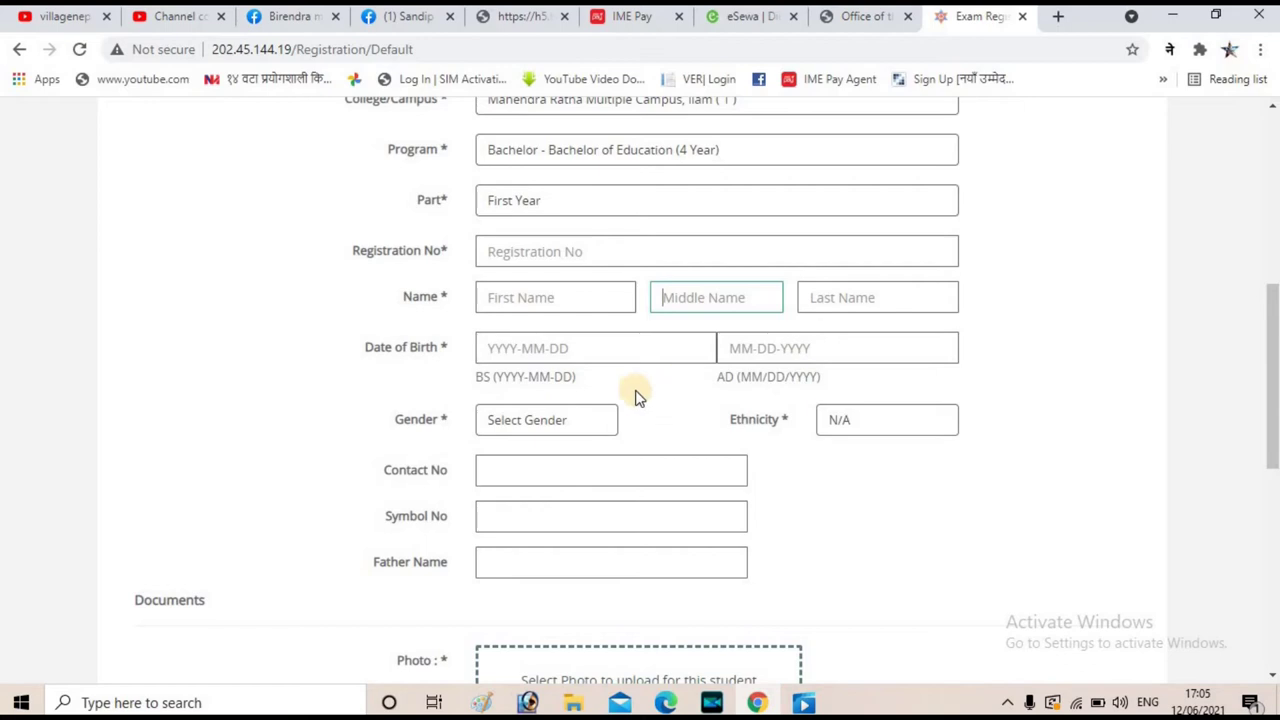
left_click(520, 415)
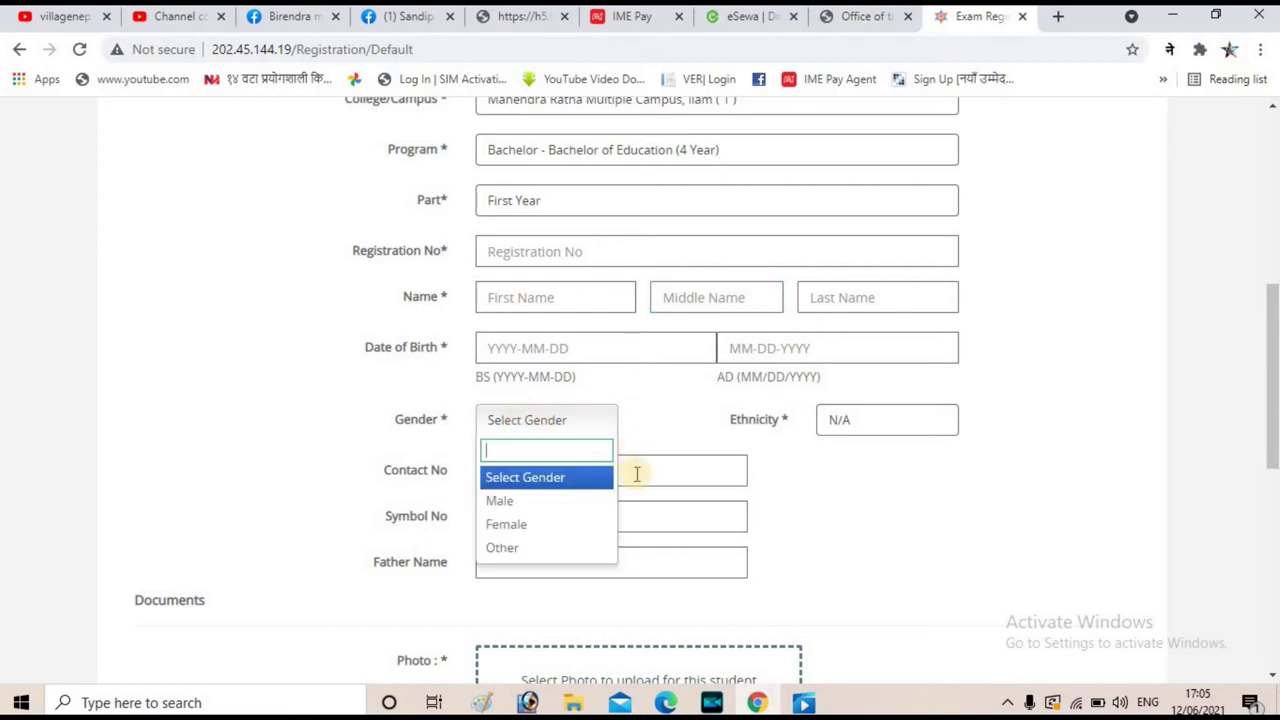
scroll(843, 505, "down", 2)
left_click(810, 484)
scroll(868, 456, "down", 1)
scroll(877, 437, "up", 1)
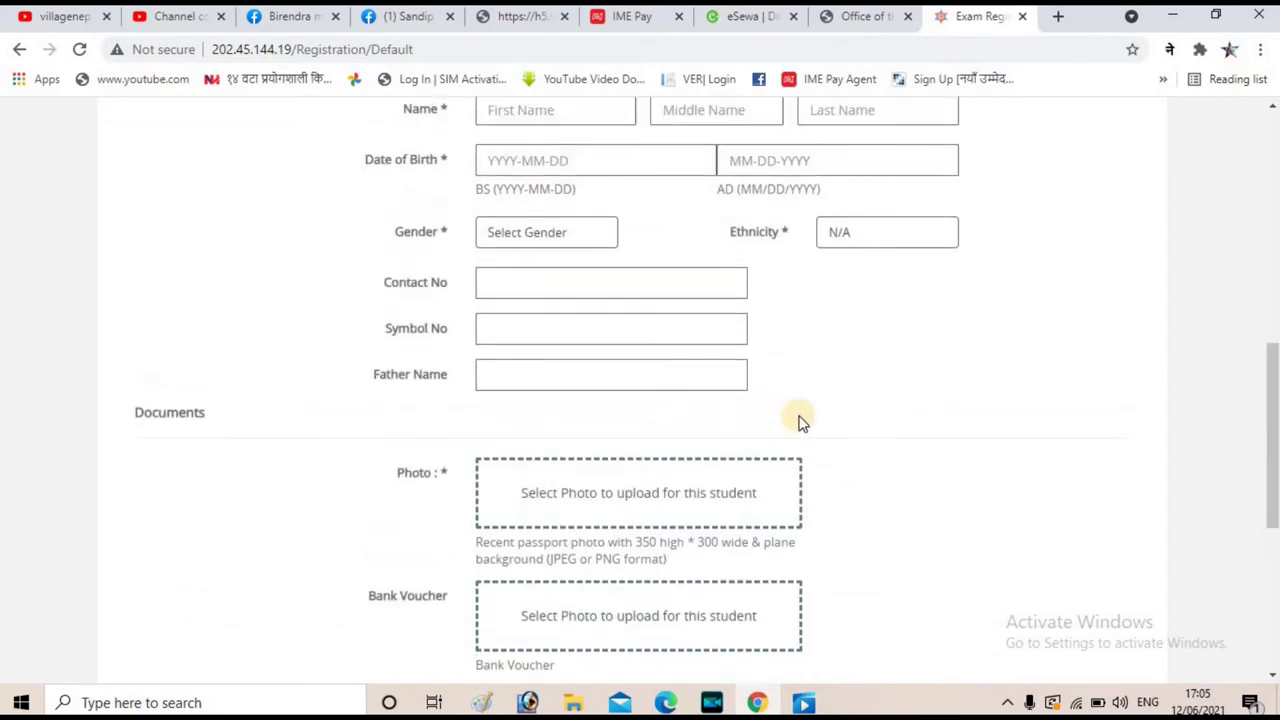
left_click(523, 380)
Check the documents section for the required passport photo's pixel size, background and file format
scroll(660, 360, "down", 2)
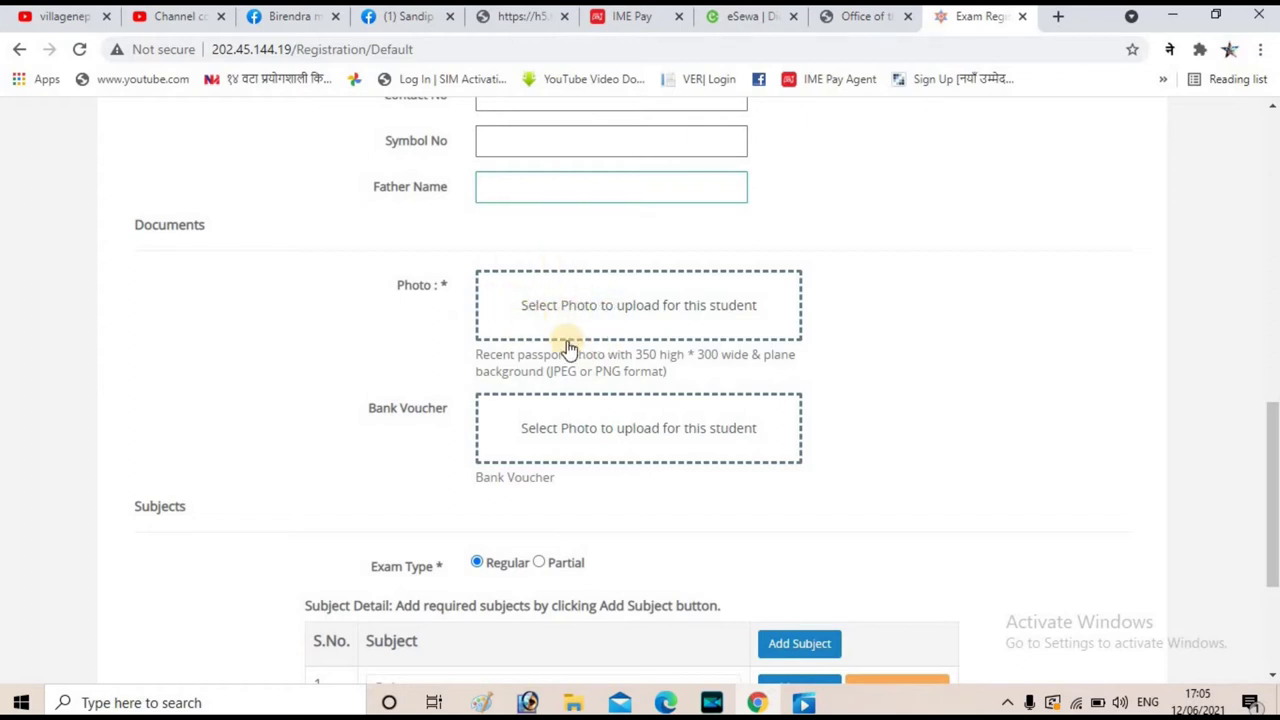
scroll(547, 341, "up", 1)
mouse_move(636, 448)
left_mouse_down()
mouse_move(732, 449)
mouse_move(631, 449)
left_mouse_up()
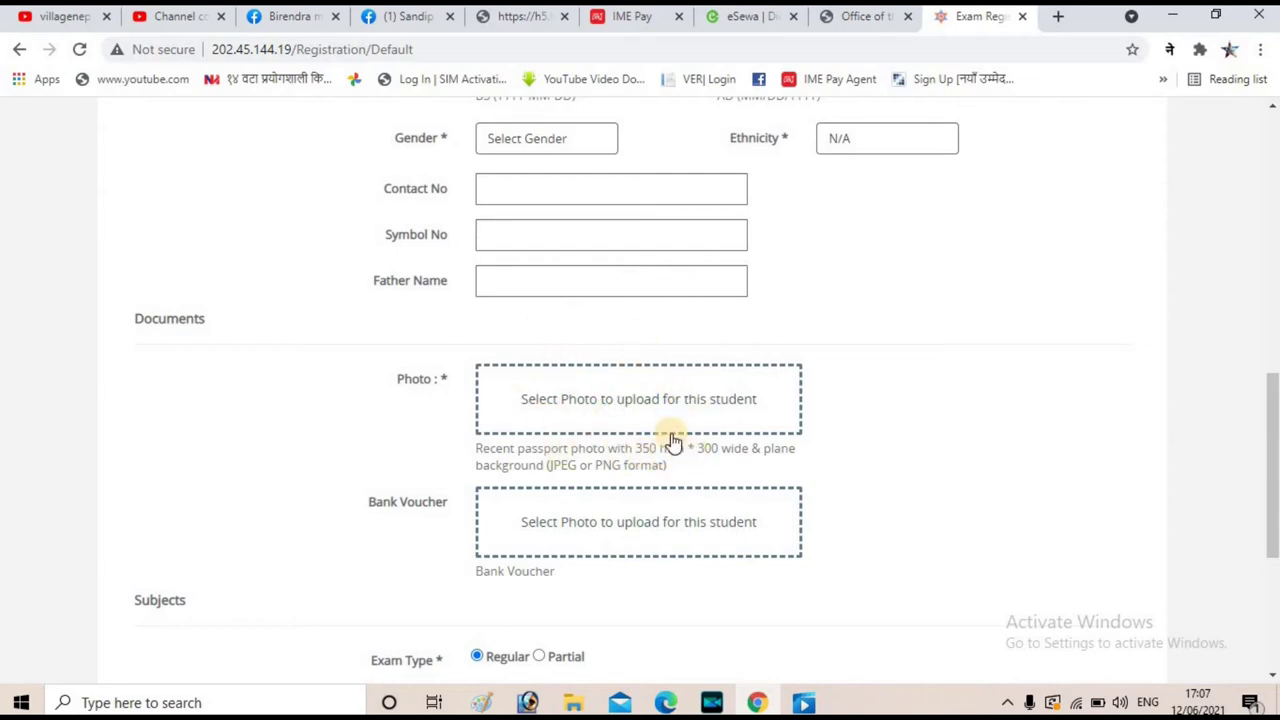
scroll(640, 400, "up", 2)
scroll(683, 411, "down", 2)
left_click_drag(666, 443, 810, 437)
left_click(810, 437)
Switch to Photoshop and crop the portrait 111.JPG almost to its full frame at 300 mm wide, 350 mm high and 300 pixels/inch
left_click(527, 703)
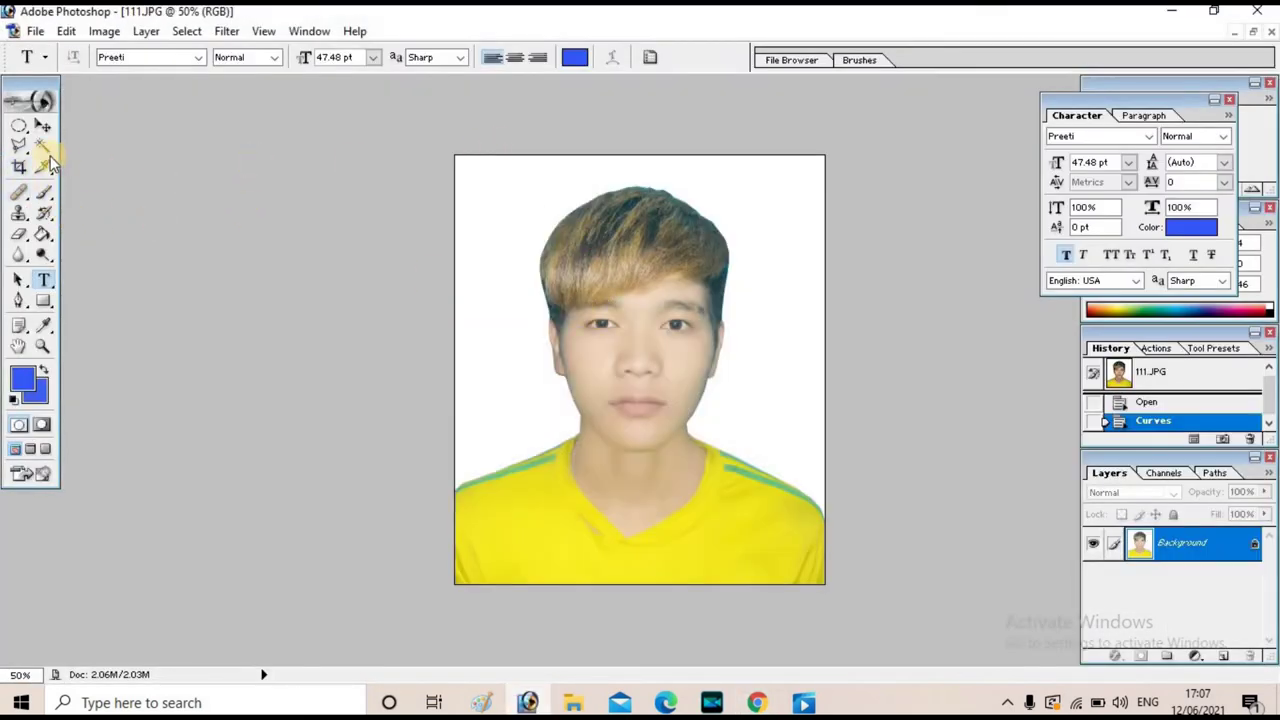
left_click(20, 167)
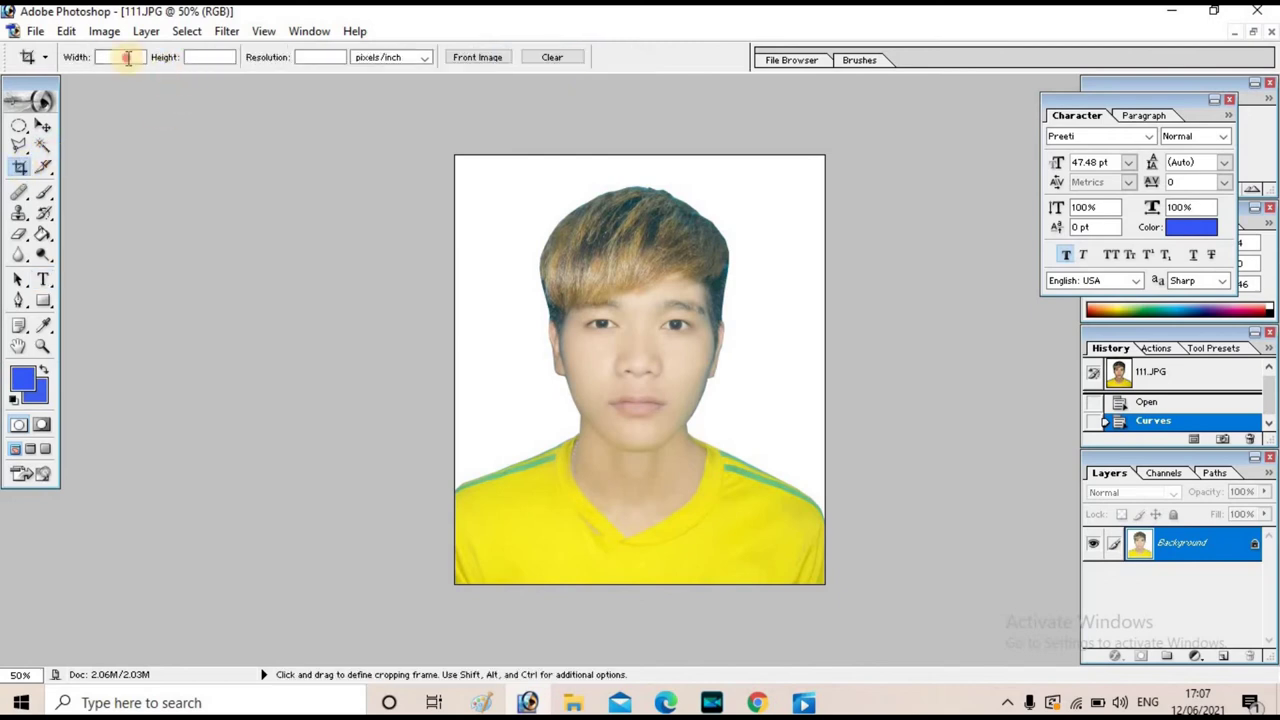
left_click(757, 703)
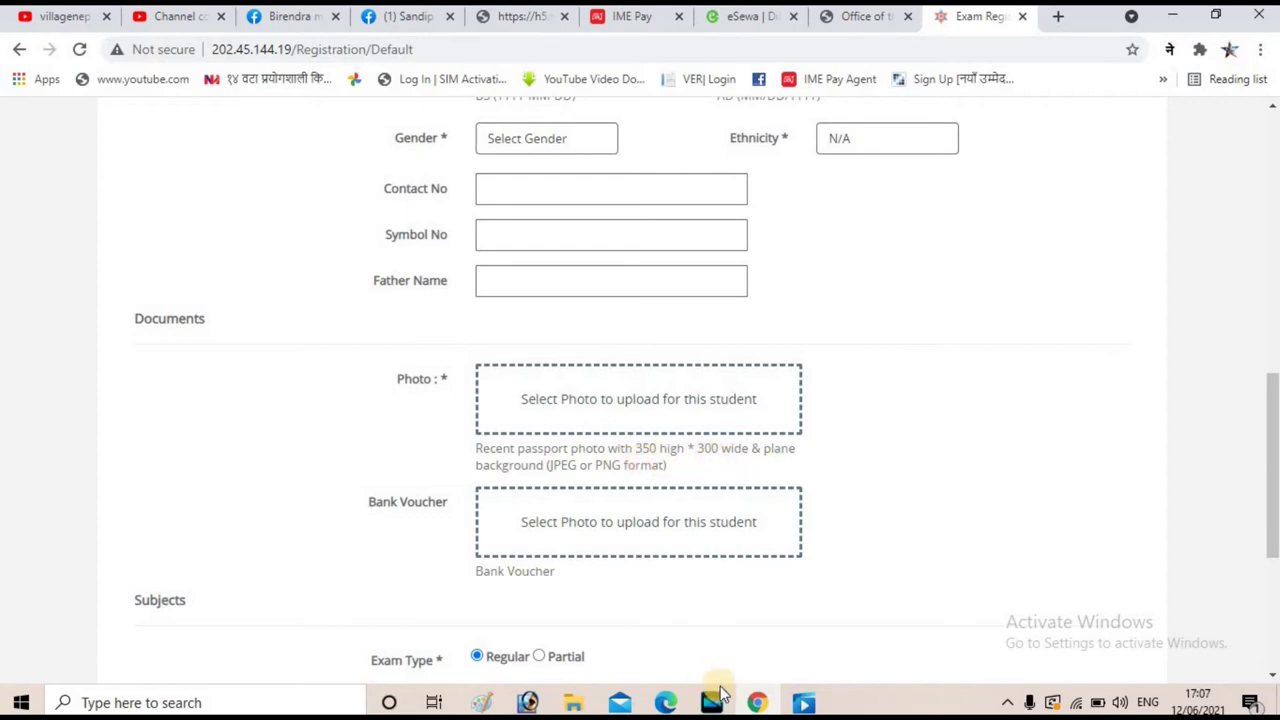
left_click(529, 703)
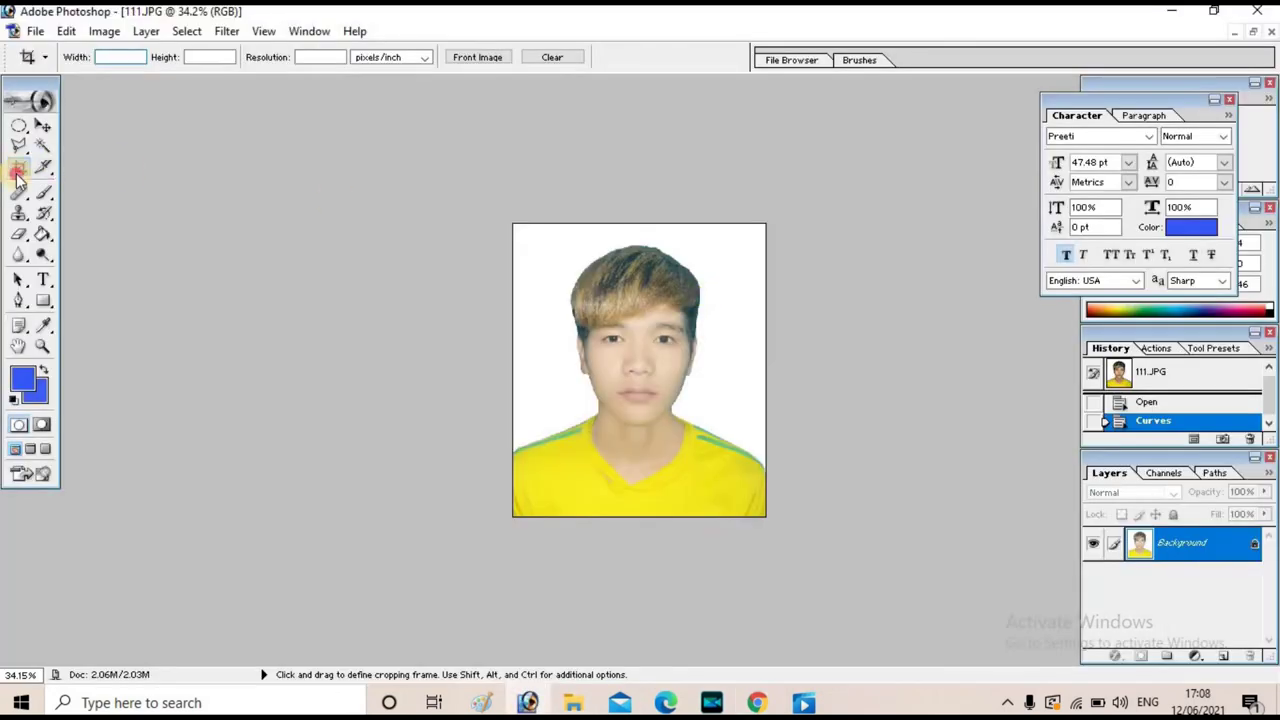
left_click(116, 57)
type("300")
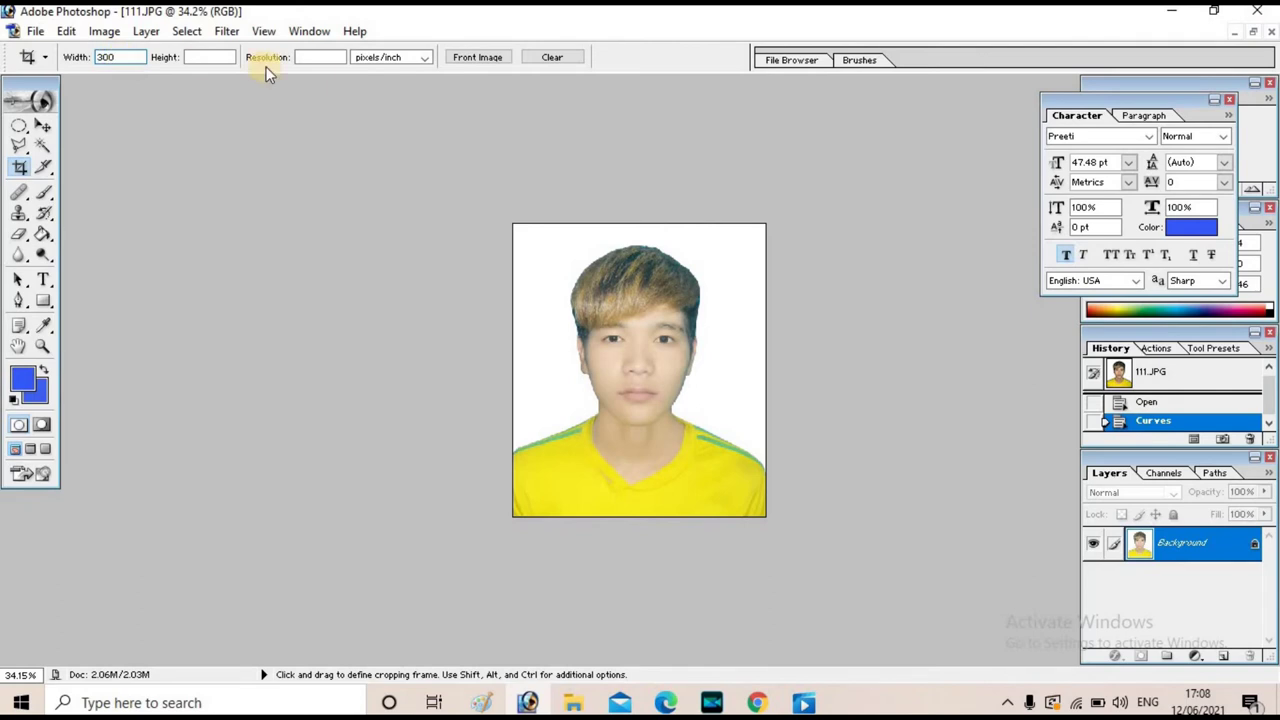
type(" mm")
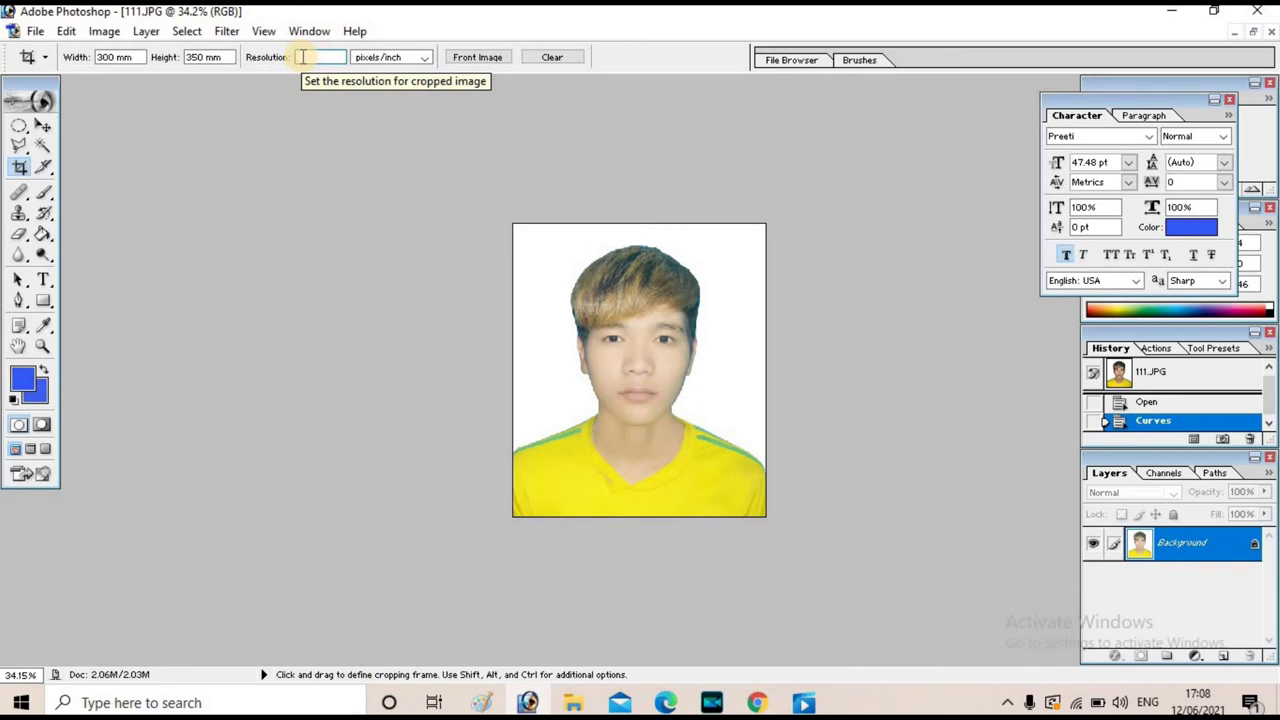
left_click(302, 57)
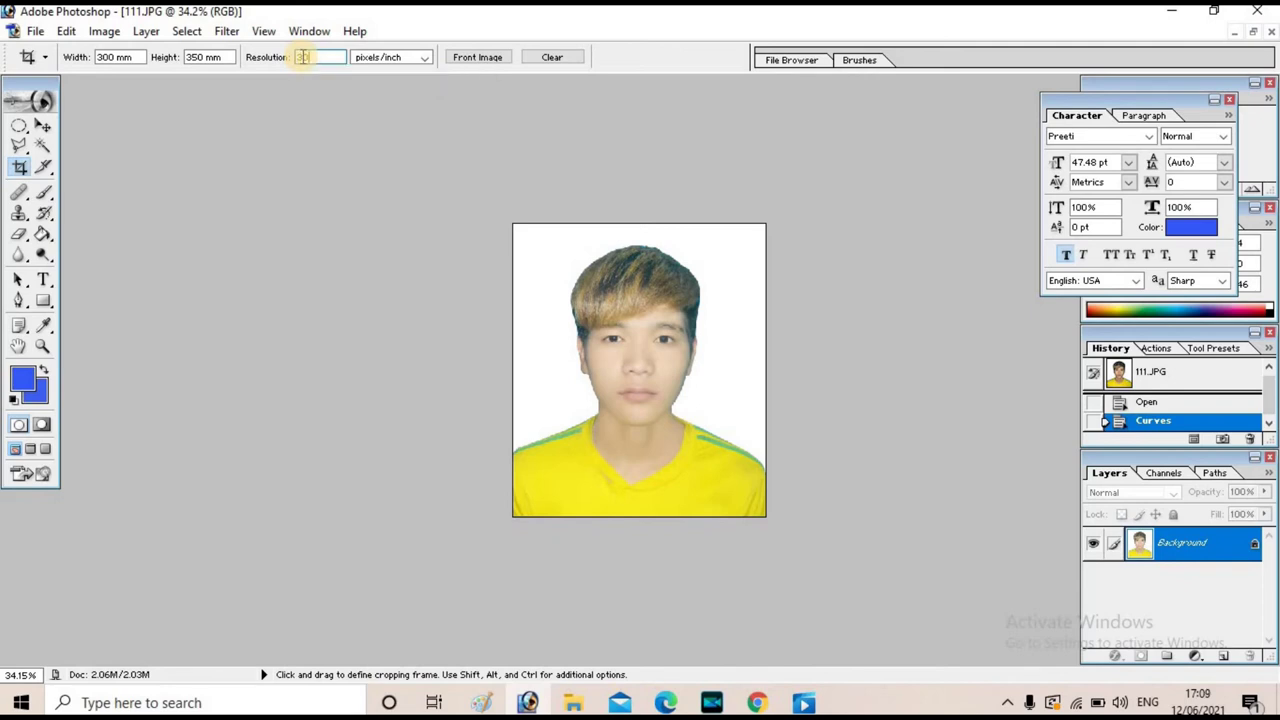
left_click_drag(524, 227, 787, 544)
key("Return")
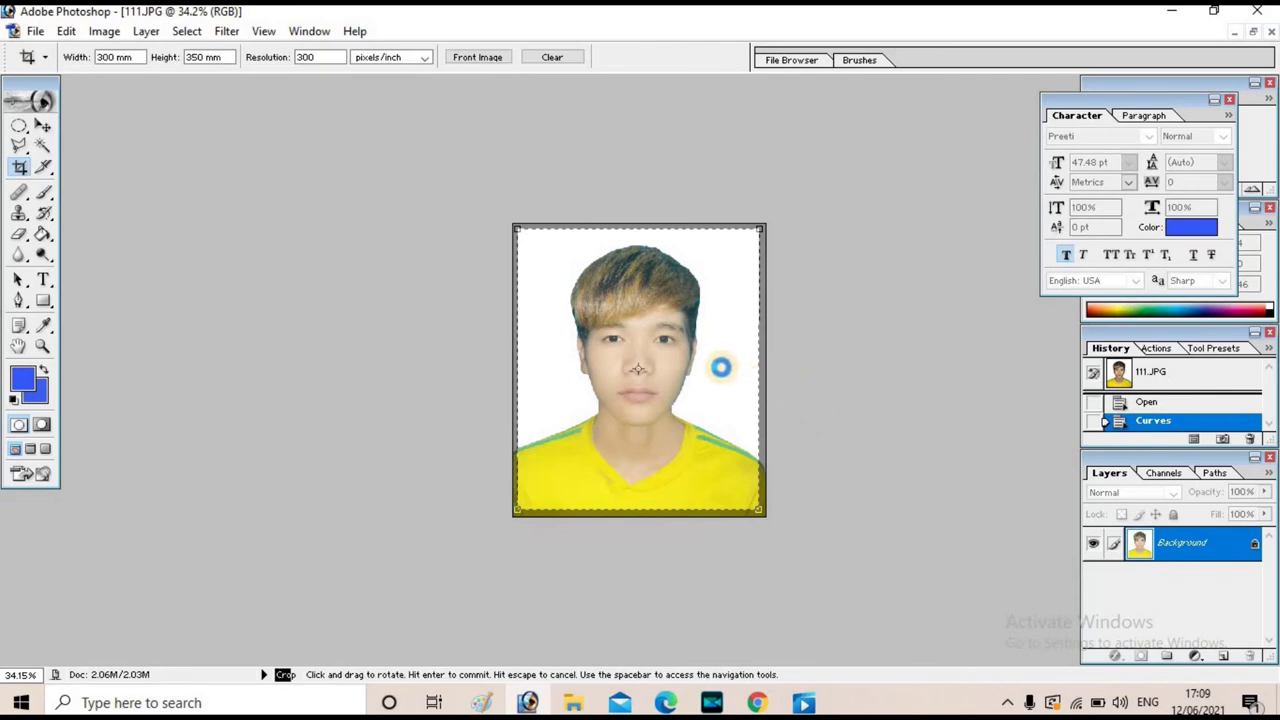
Apply the photo crop, then switch to the exam form in Chrome and check the photo and bank voucher upload areas
key("ctrl+0")
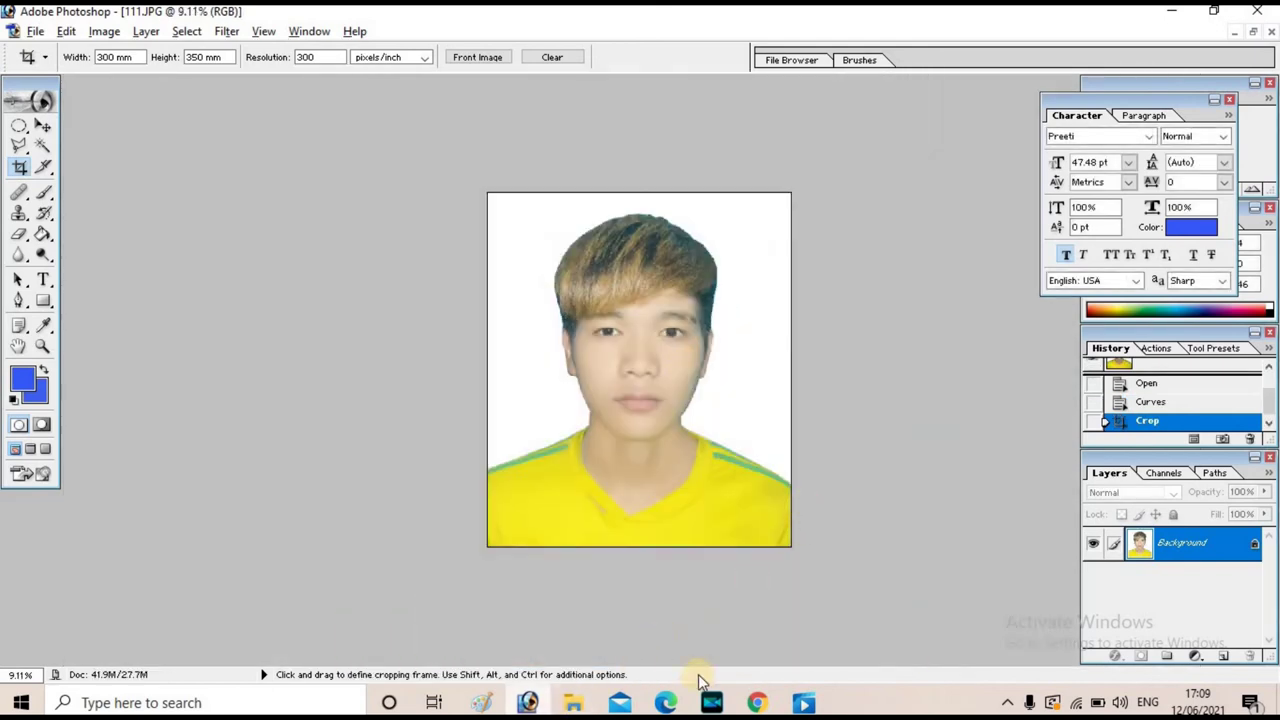
left_click(758, 704)
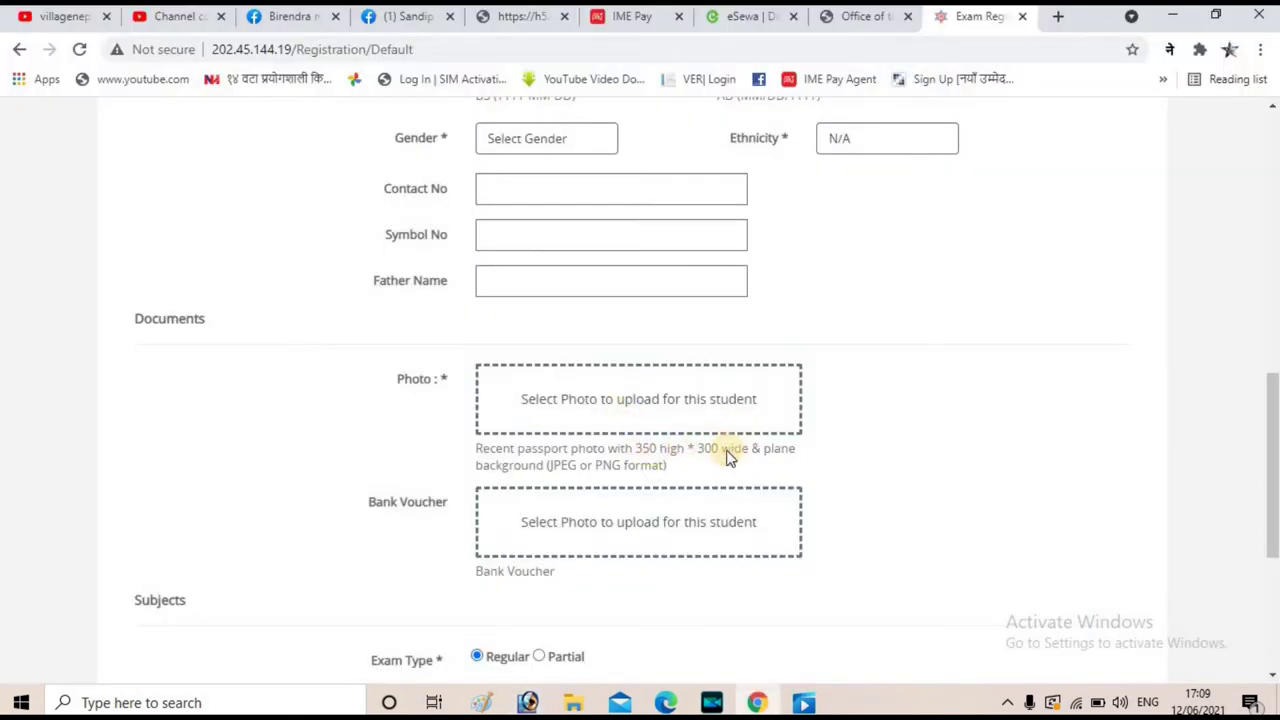
scroll(600, 452, "down", 1)
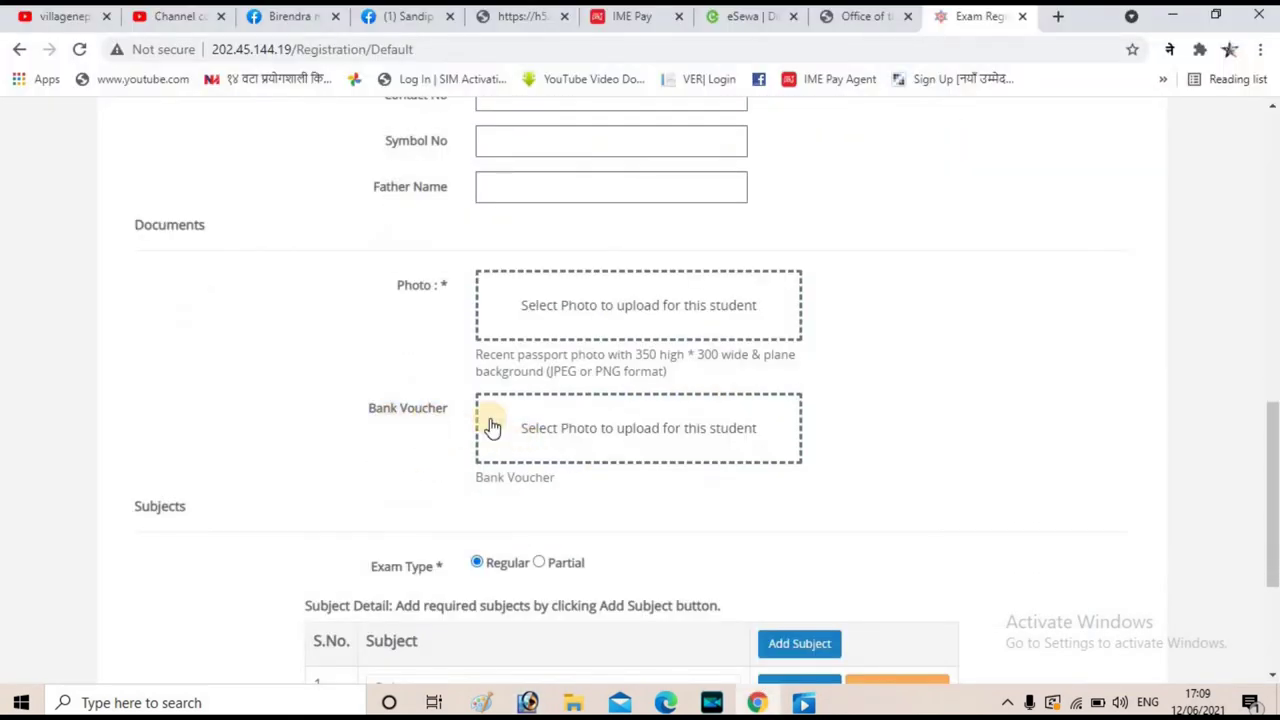
scroll(604, 456, "up", 3)
scroll(604, 452, "down", 6)
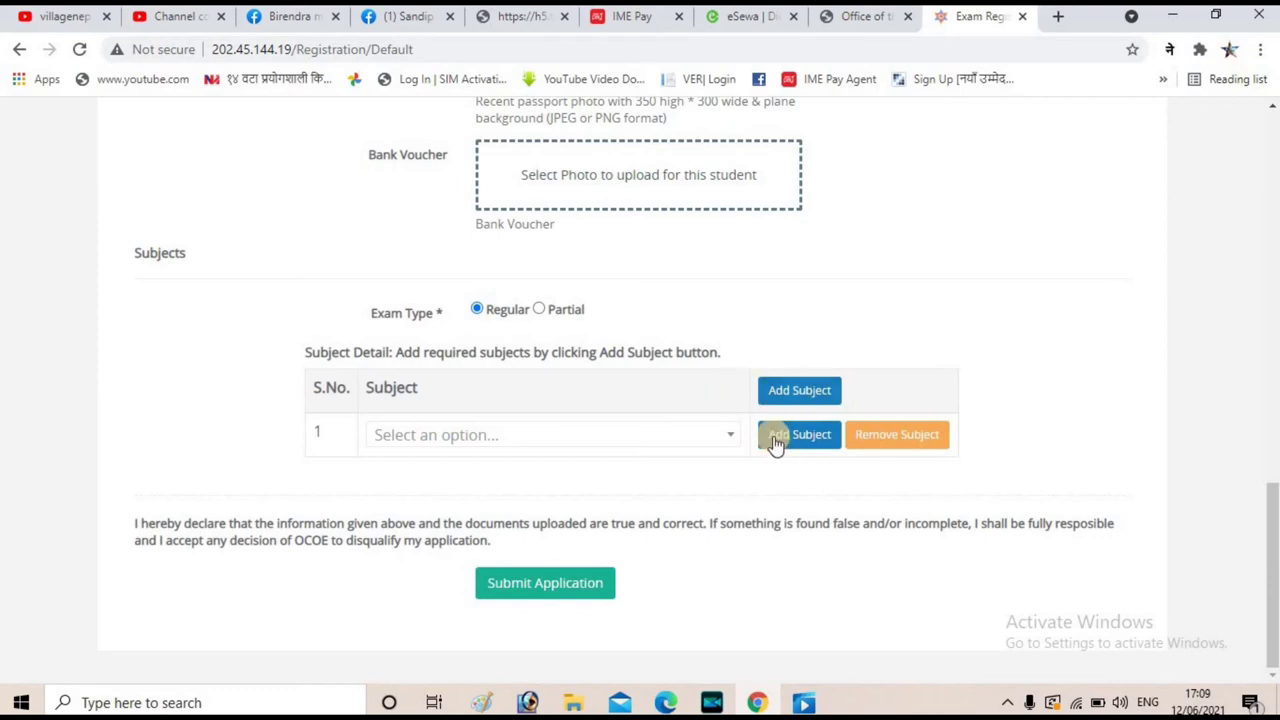
Add Eng 411: General English and Eco 416: Economic Analysis to the subject table, removing the empty third row
left_click(714, 434)
left_click(588, 541)
scroll(286, 408, "down", 1)
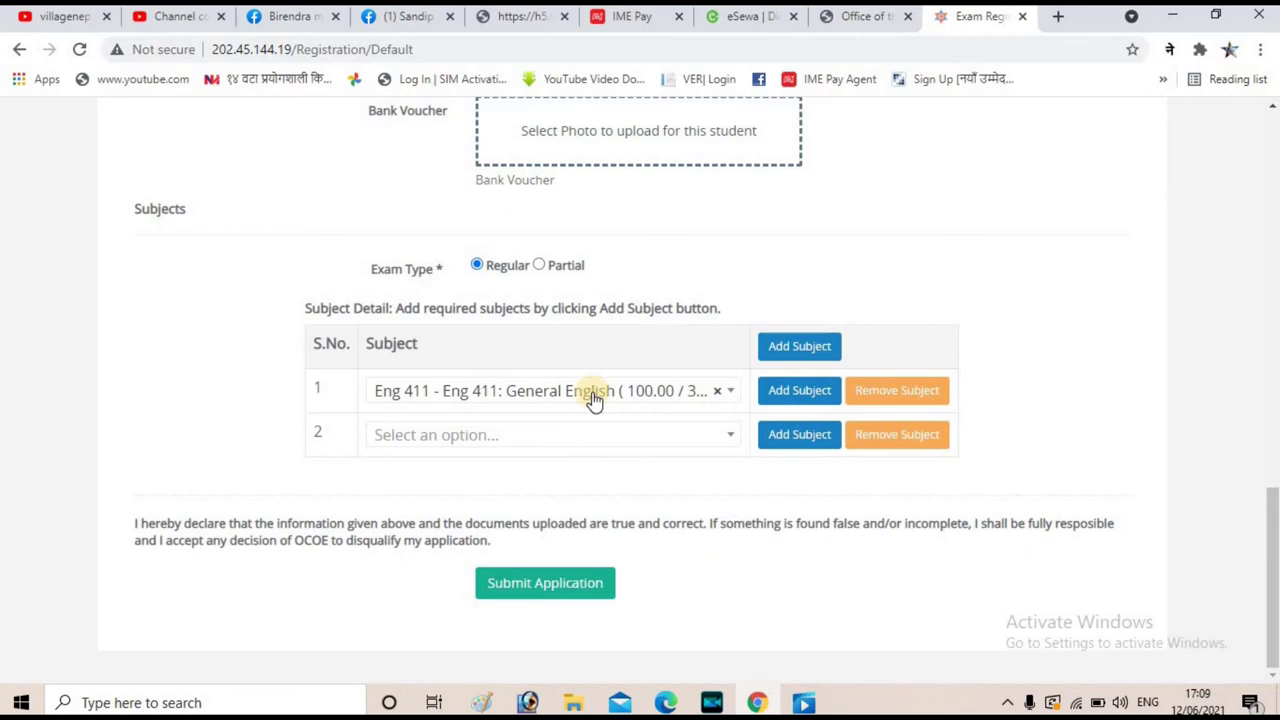
left_click(729, 437)
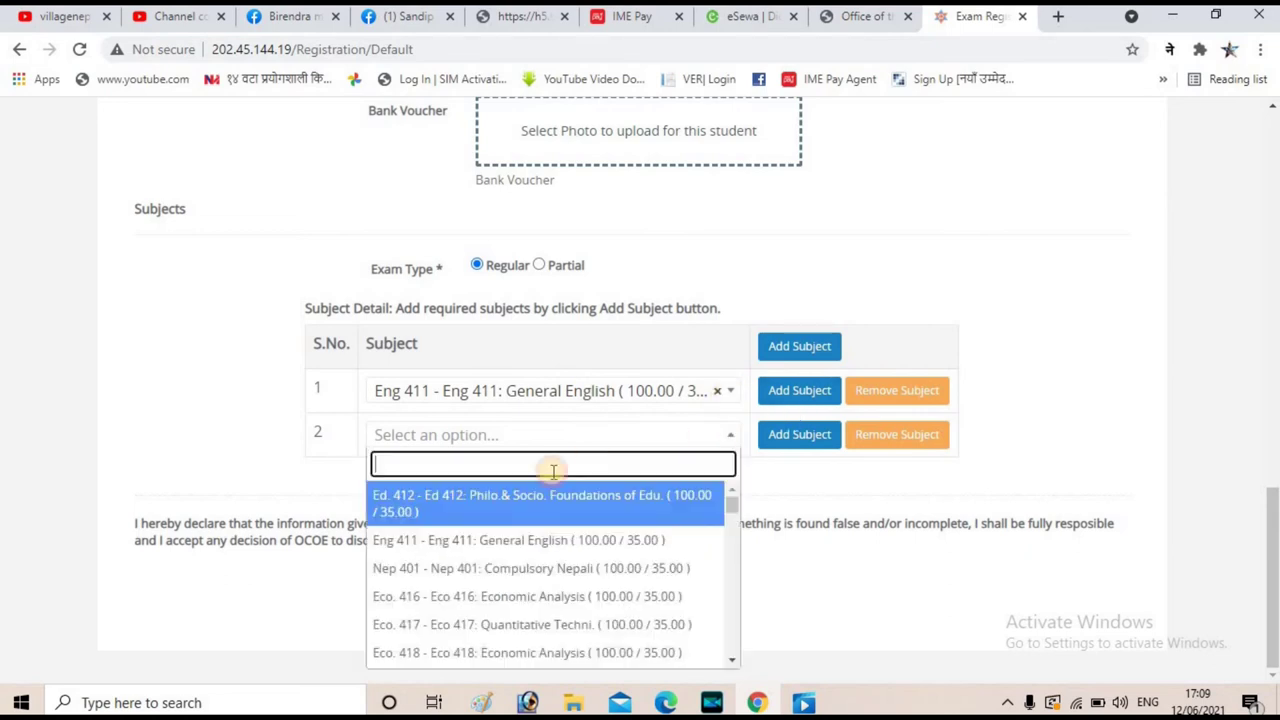
key("Return")
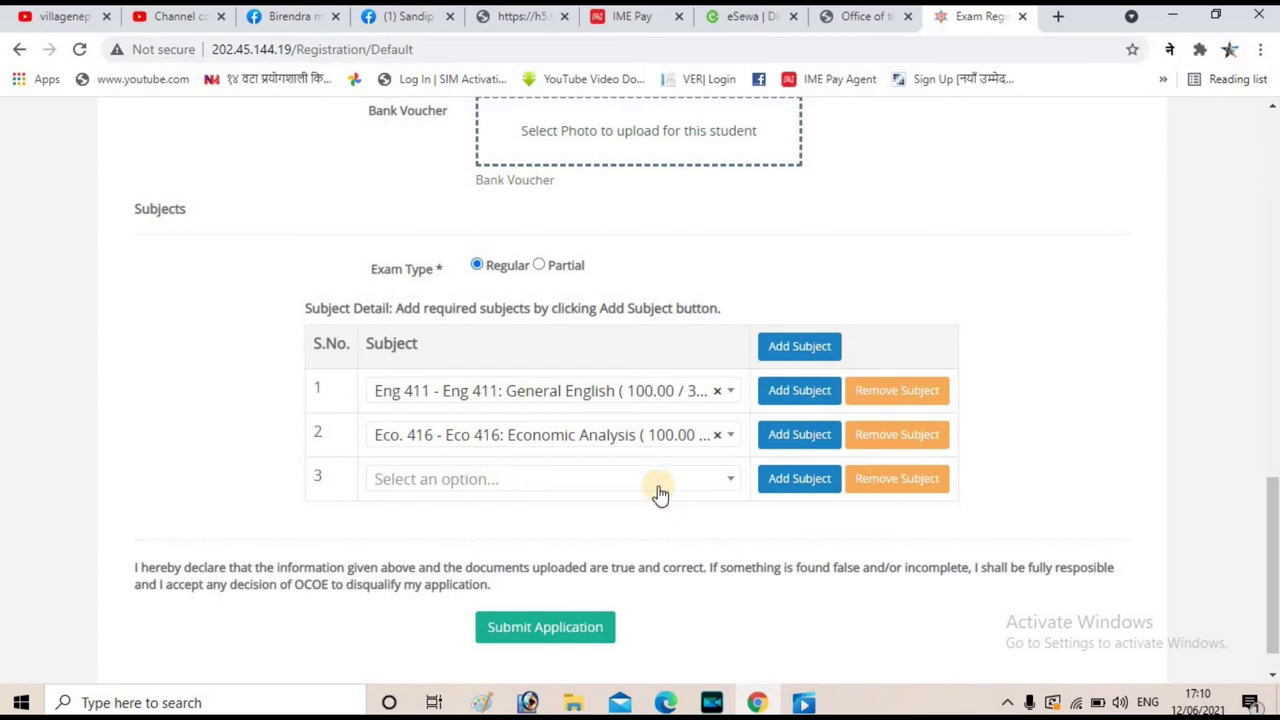
left_click(890, 484)
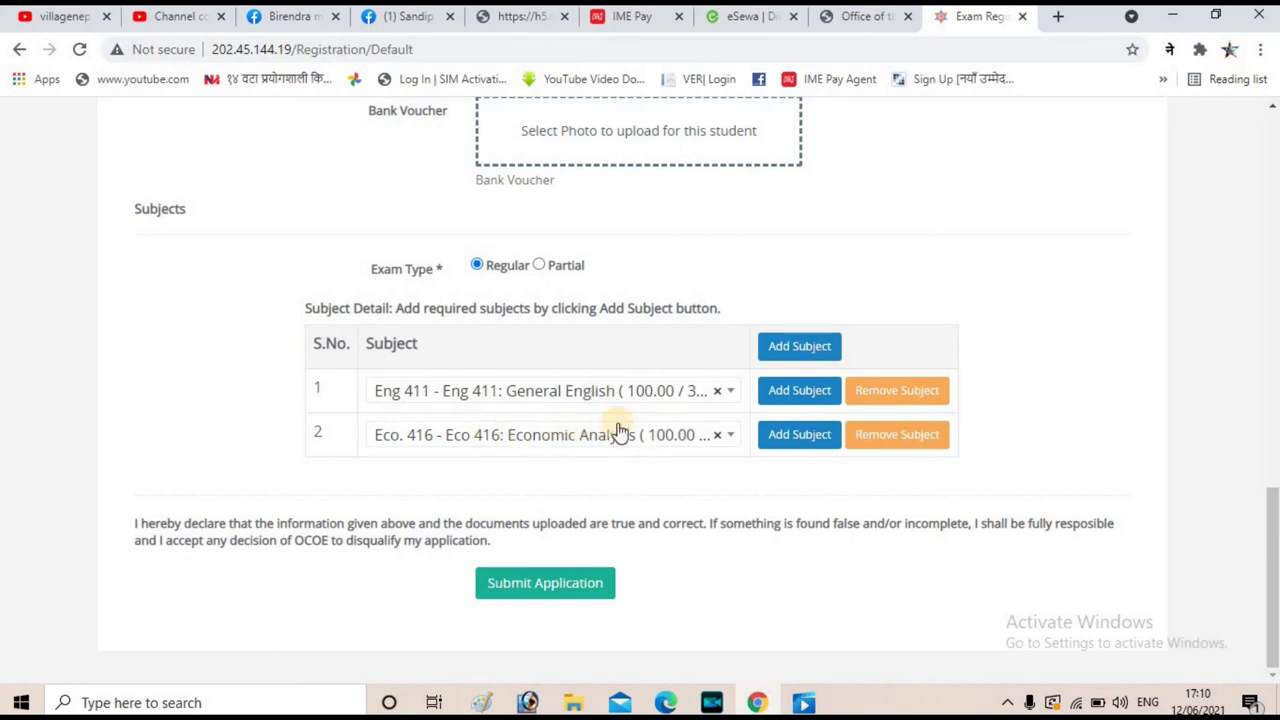
Review the exam form's personal details, document uploads, exam type, chosen subjects and declaration
scroll(640, 360, "up", 1)
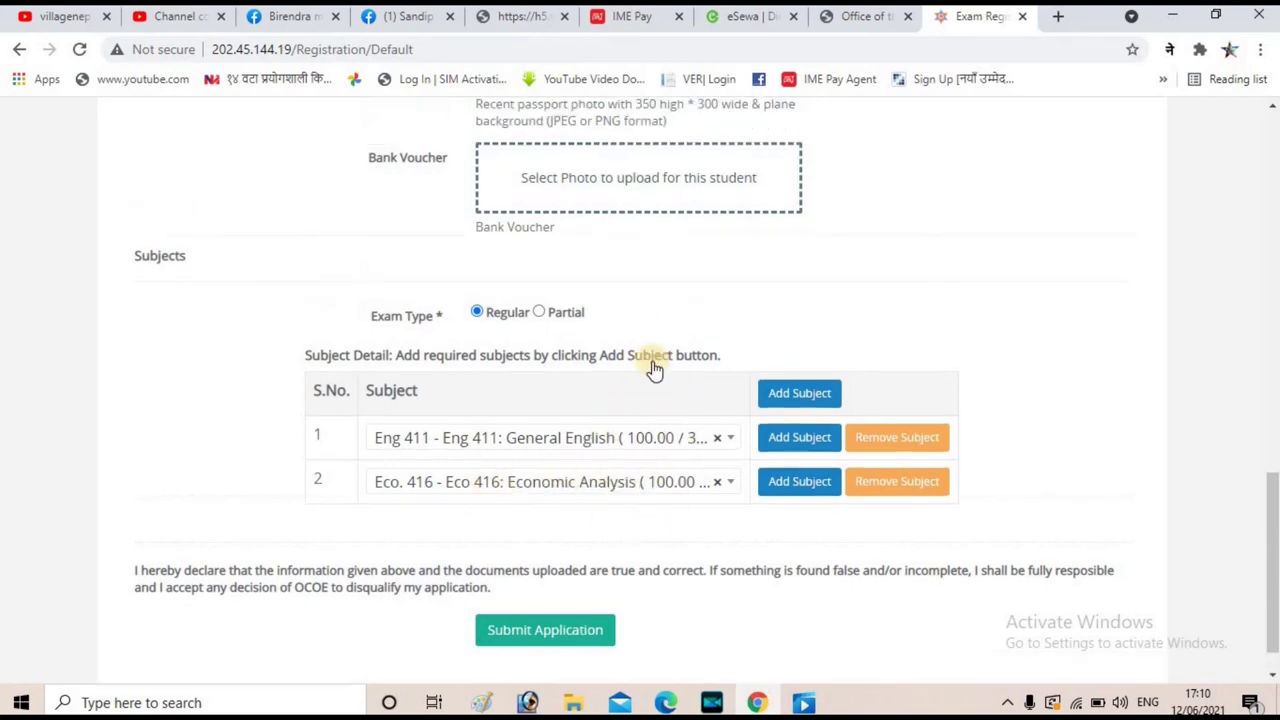
scroll(653, 368, "up", 2)
scroll(705, 393, "up", 2)
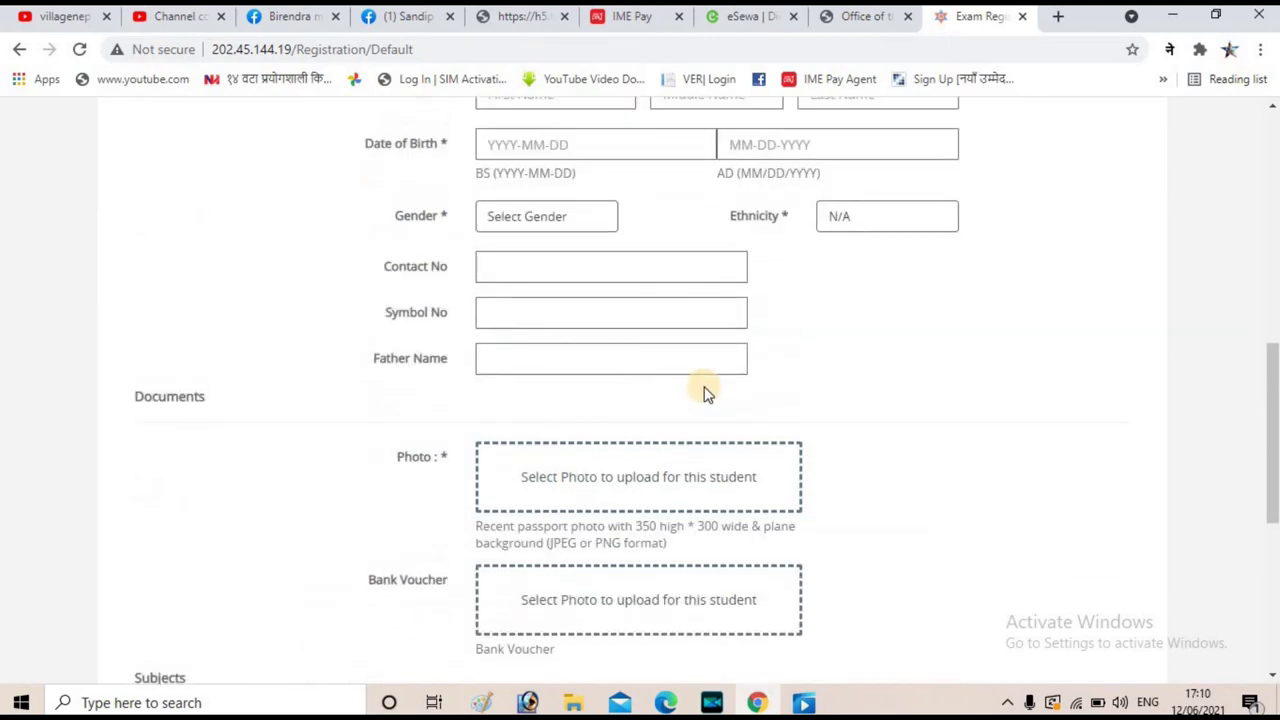
scroll(710, 390, "down", 5)
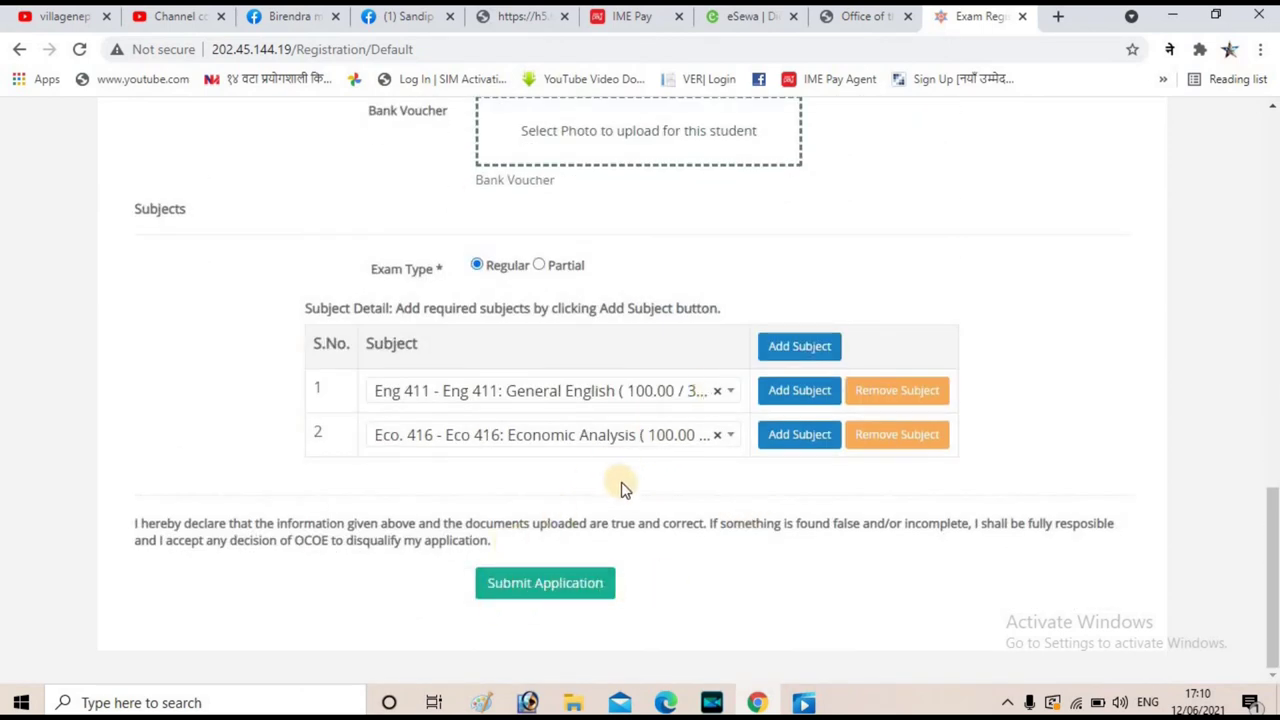
scroll(713, 387, "up", 1)
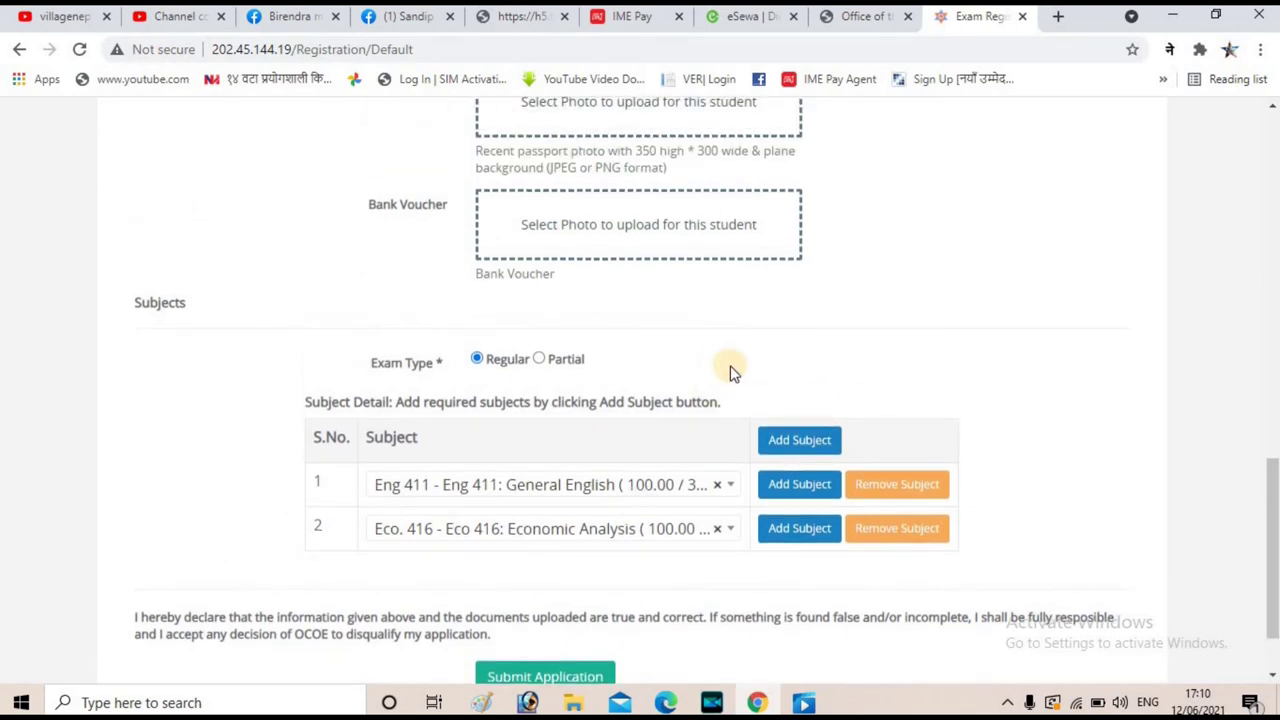
scroll(695, 335, "up", 5)
scroll(710, 360, "down", 3)
scroll(713, 365, "down", 3)
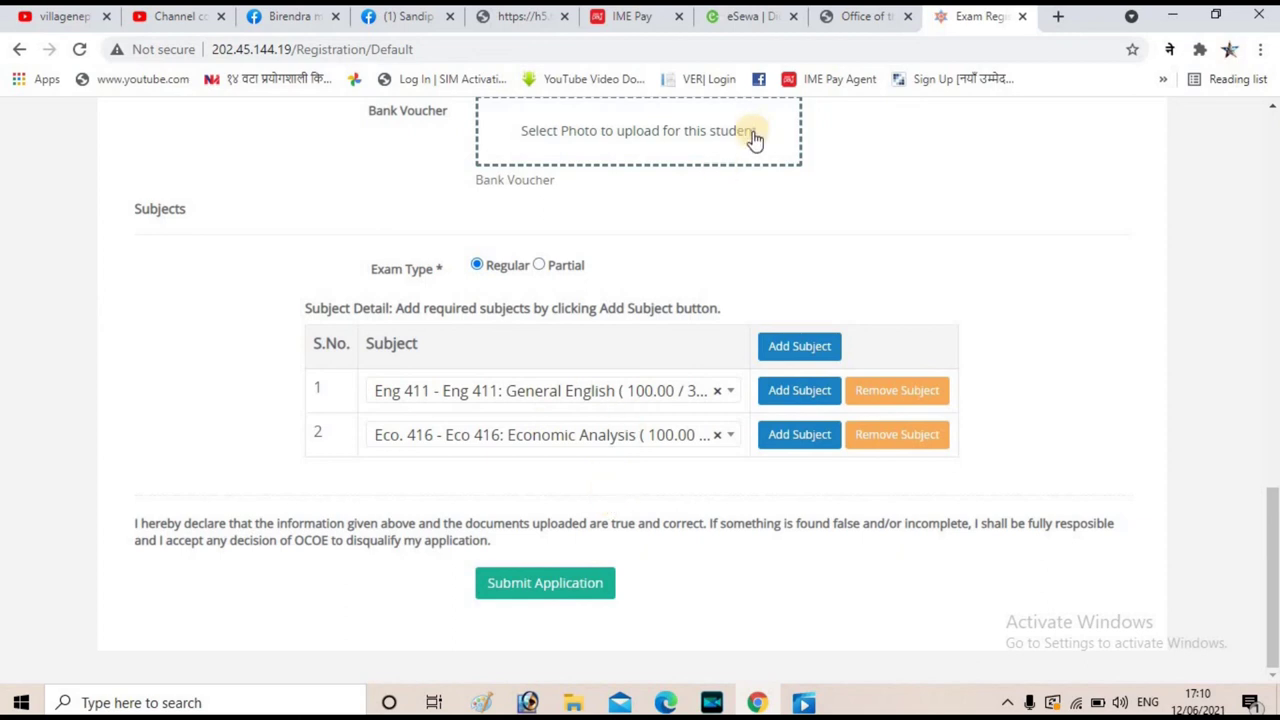
scroll(849, 214, "up", 1)
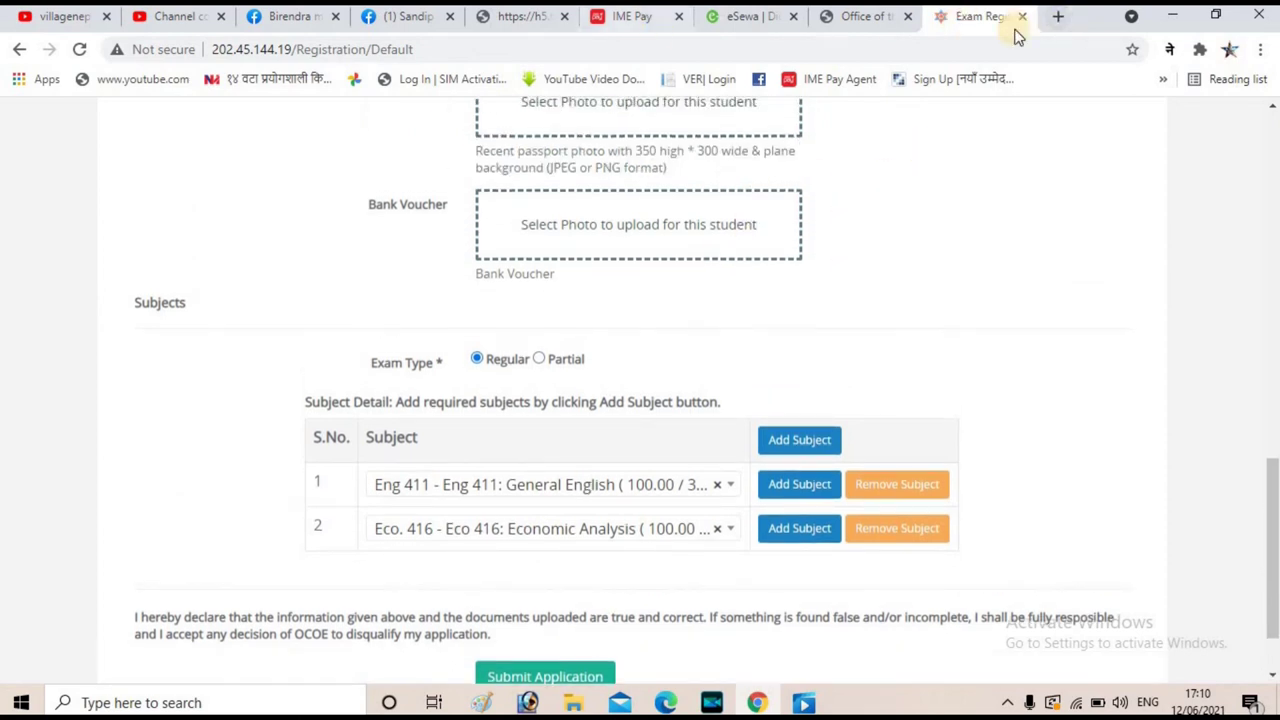
Open tuexam.edu.np in a new browser tab and go to its Bachelor First Year 2021 online exam application
left_click(1060, 22)
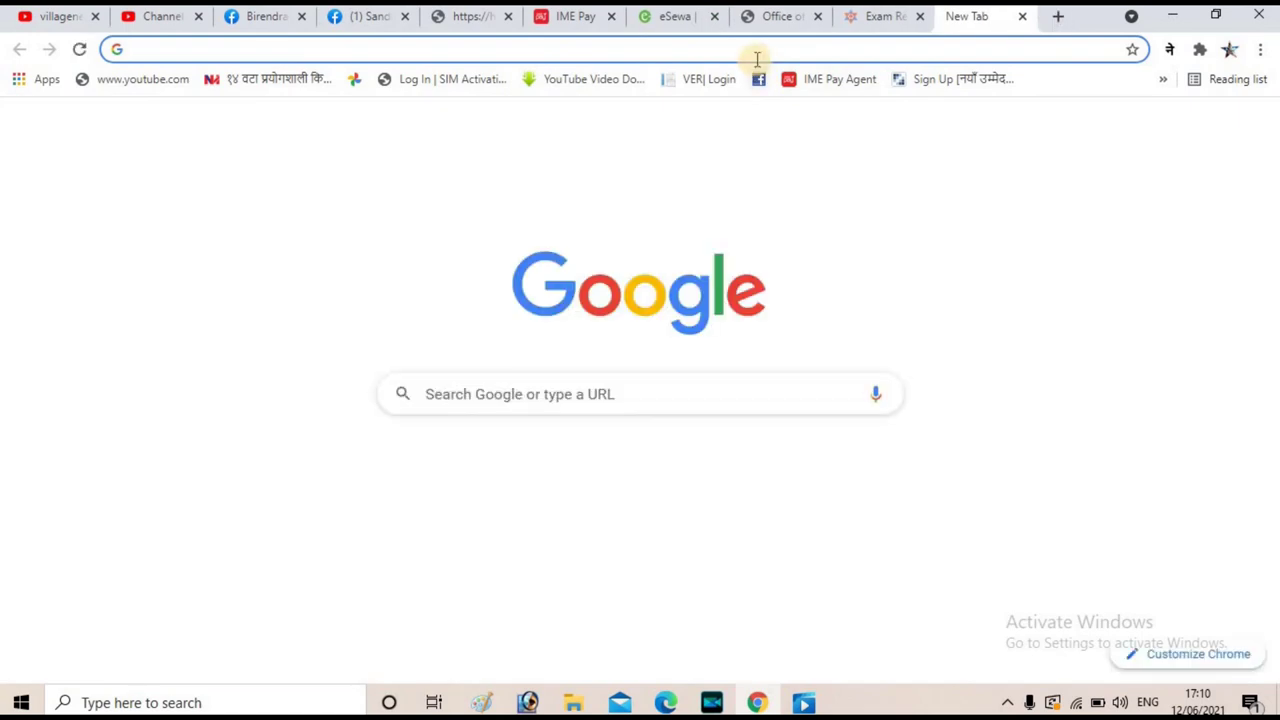
type("tu")
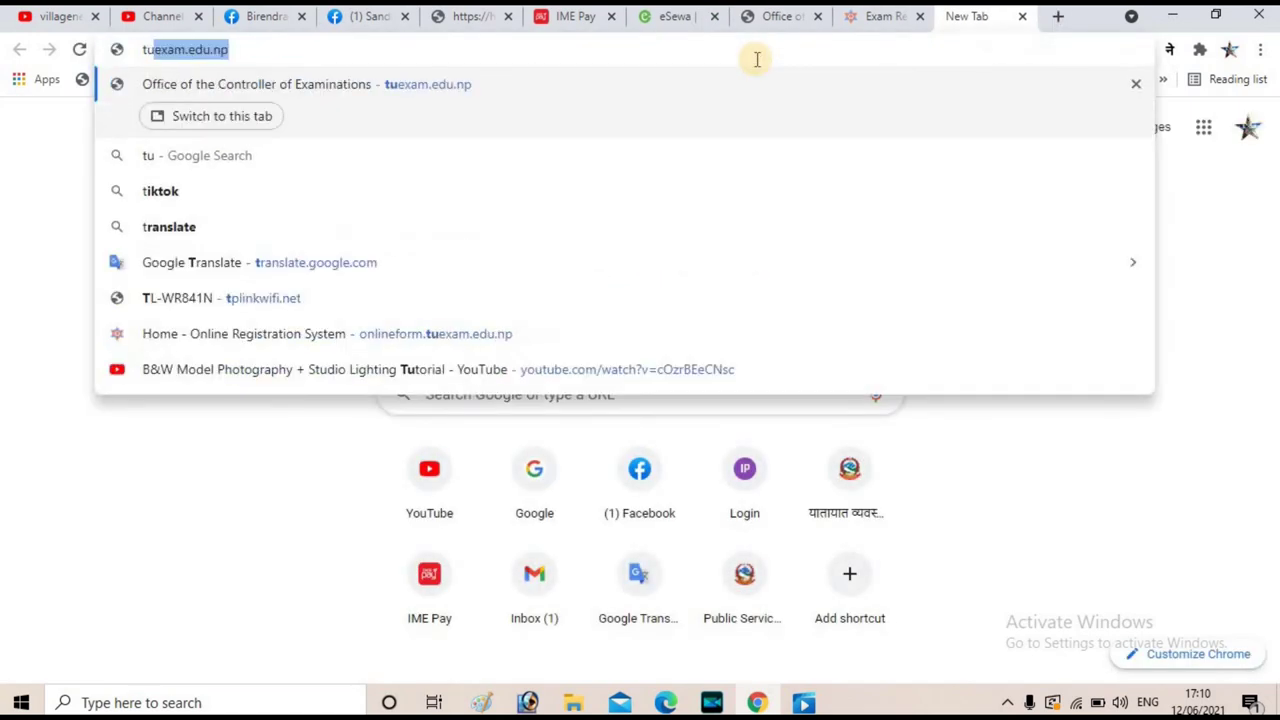
key("Return")
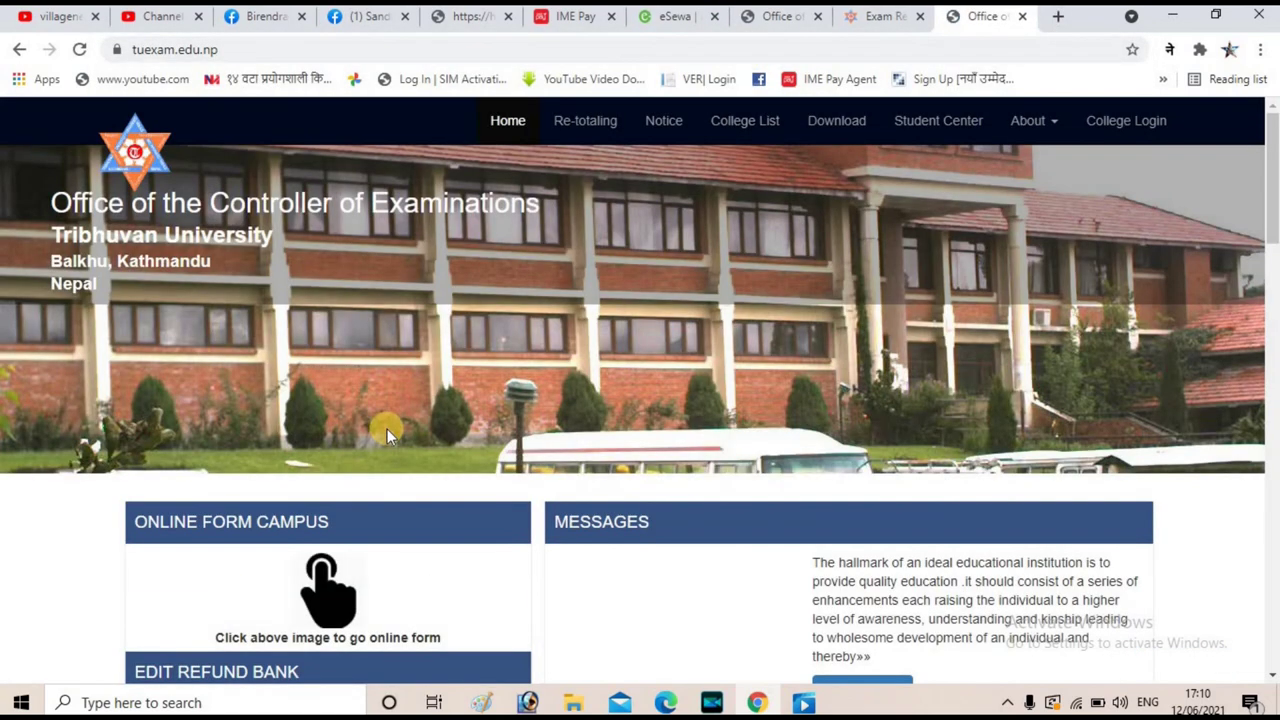
scroll(387, 429, "down", 2)
left_click(689, 415)
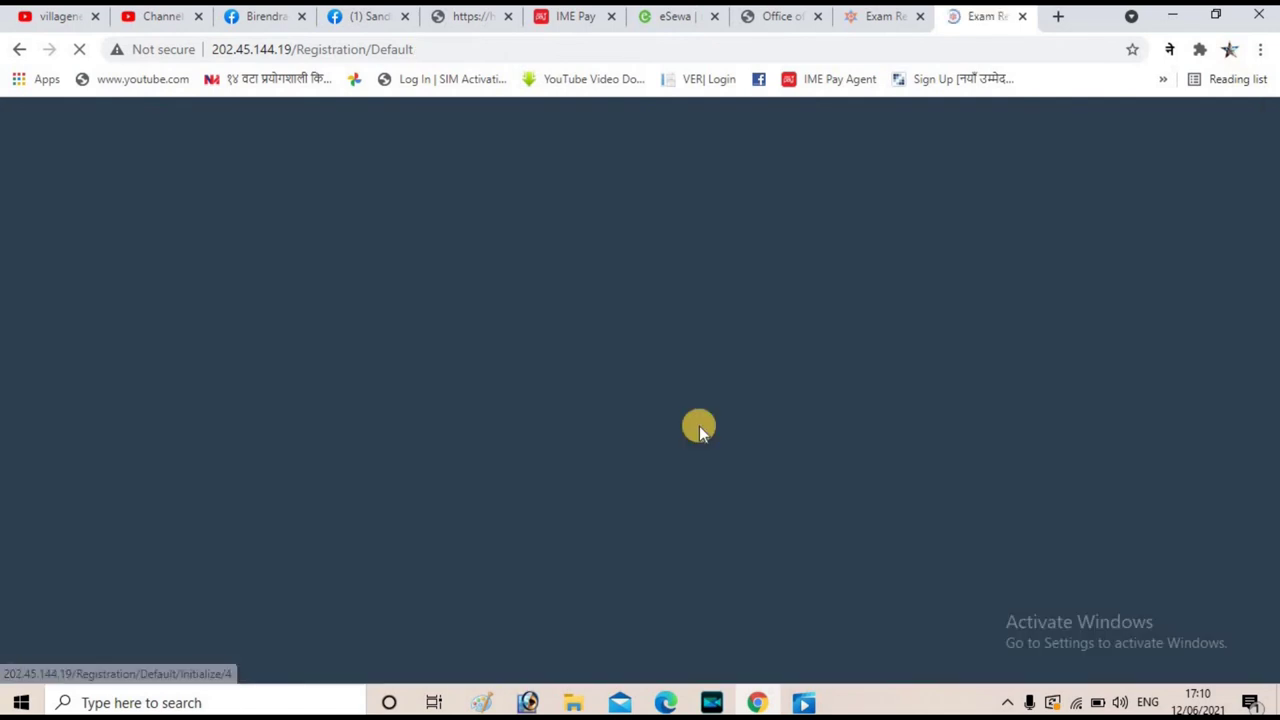
Answer No to having a registration number and look through the personal information and documents sections of the form
scroll(528, 534, "down", 1)
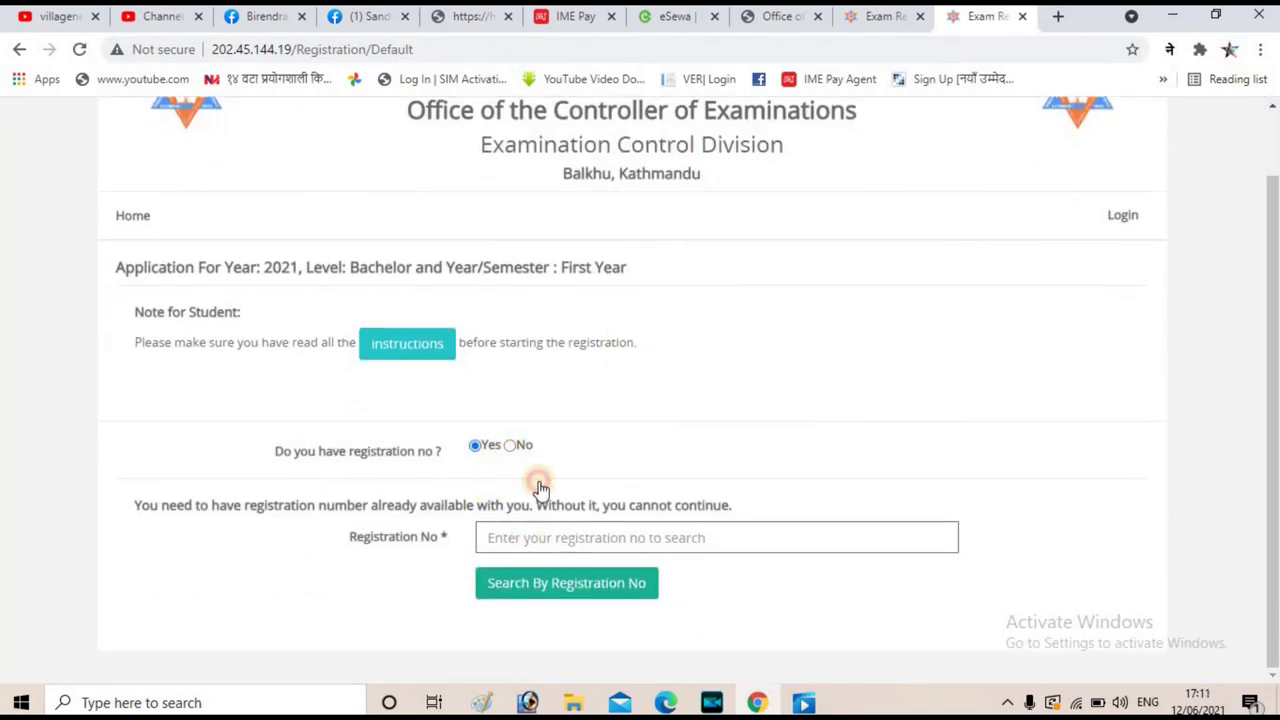
left_click(511, 446)
scroll(639, 597, "down", 2)
scroll(530, 373, "down", 4)
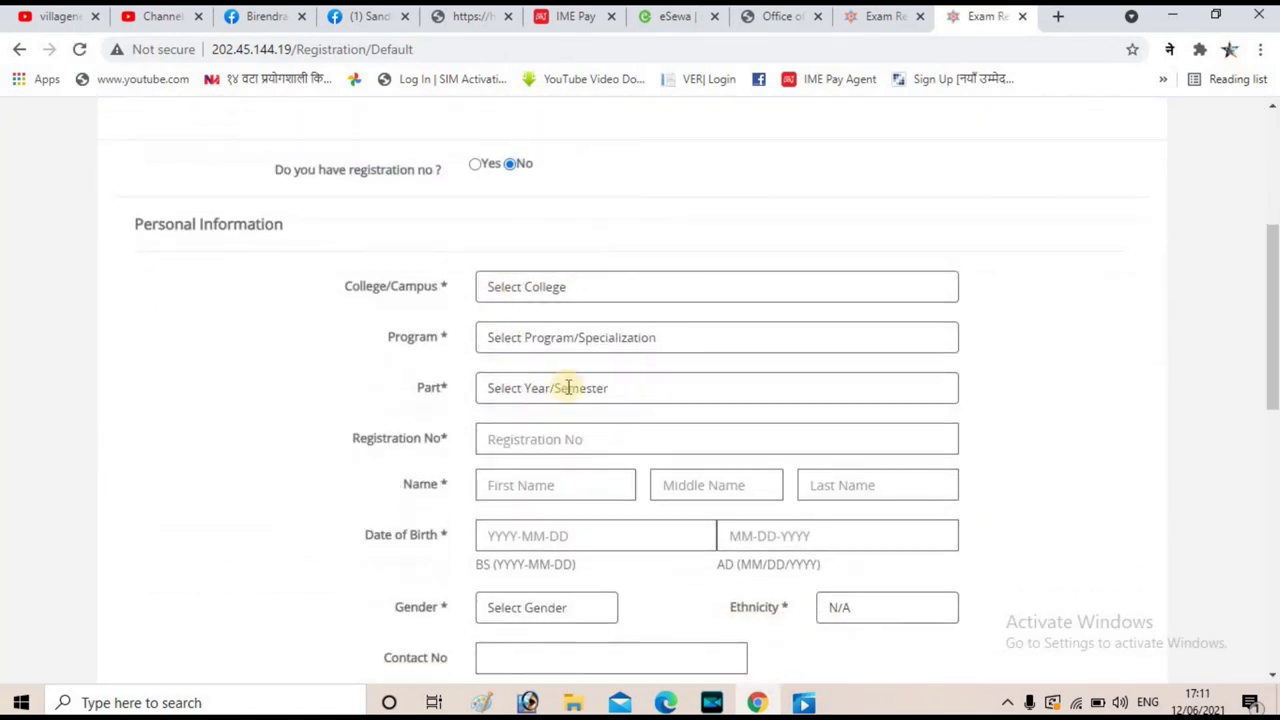
scroll(523, 386, "down", 3)
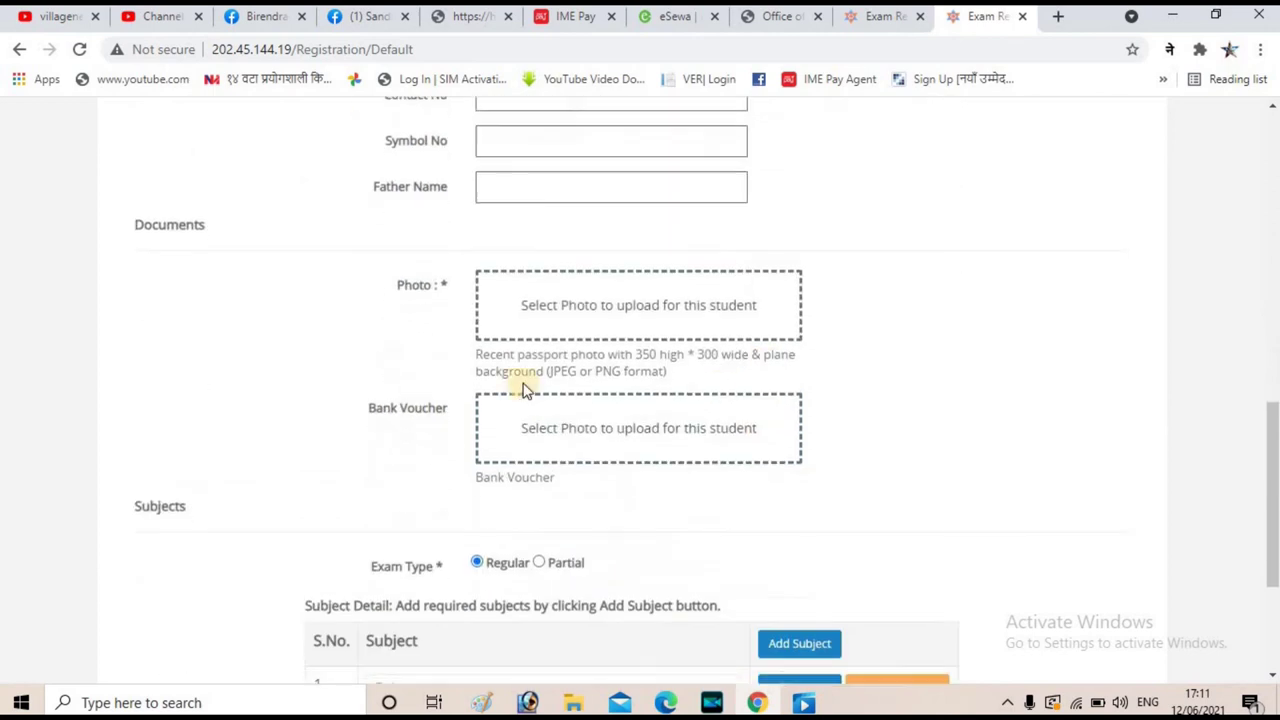
Re-examine the blank form's name, date of birth and other personal fields, the document uploads and the subject table
scroll(545, 398, "up", 4)
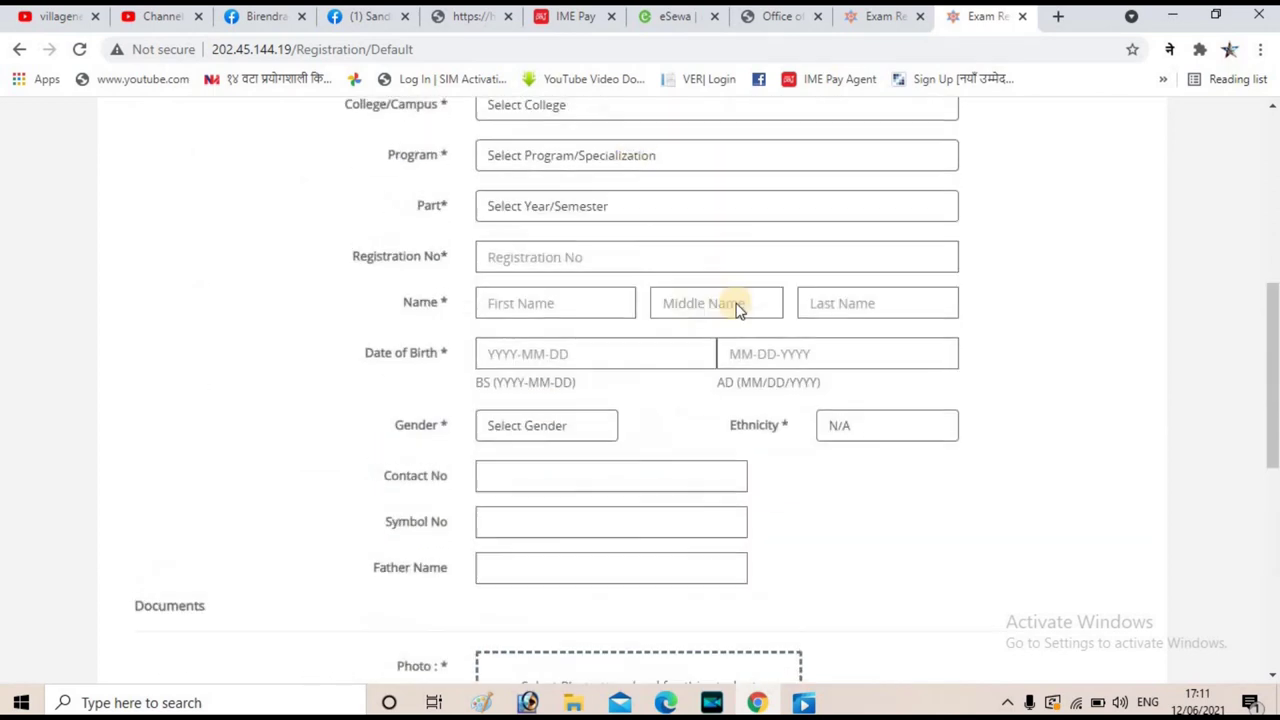
scroll(609, 334, "up", 2)
scroll(603, 297, "down", 2)
left_click(570, 352)
left_click(570, 388)
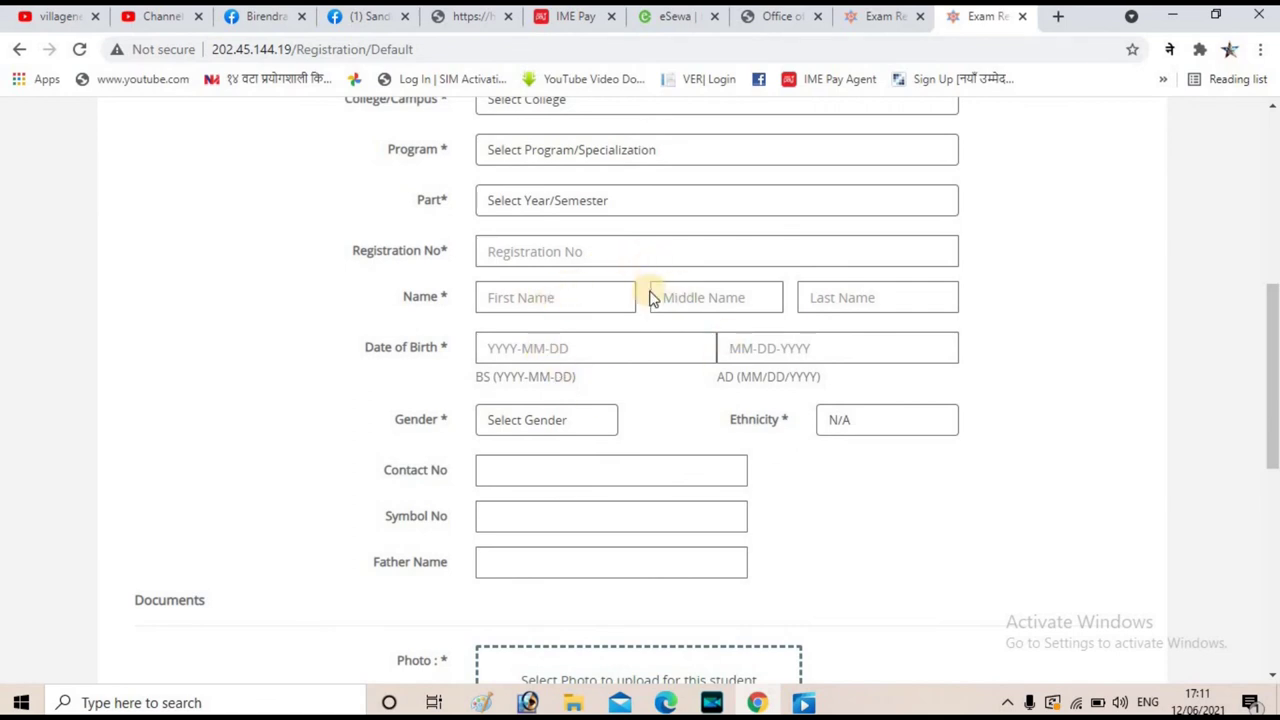
scroll(585, 445, "down", 5)
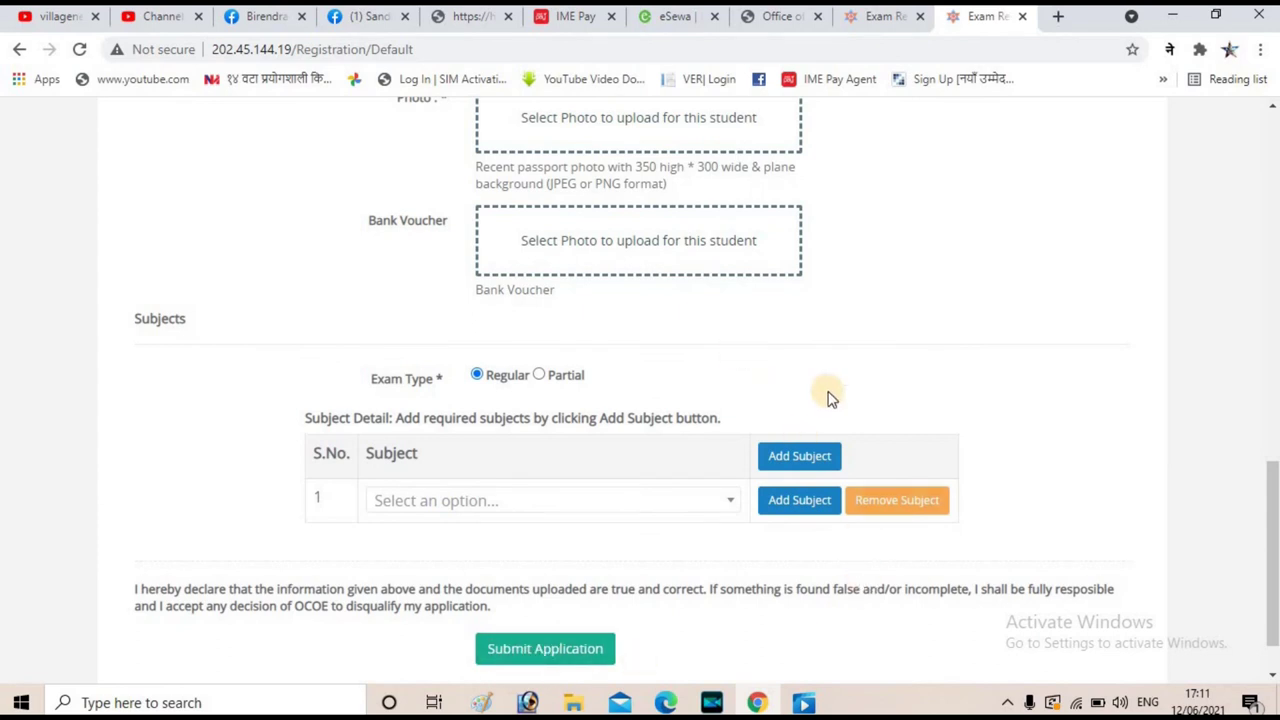
scroll(905, 390, "up", 1)
scroll(895, 380, "up", 1)
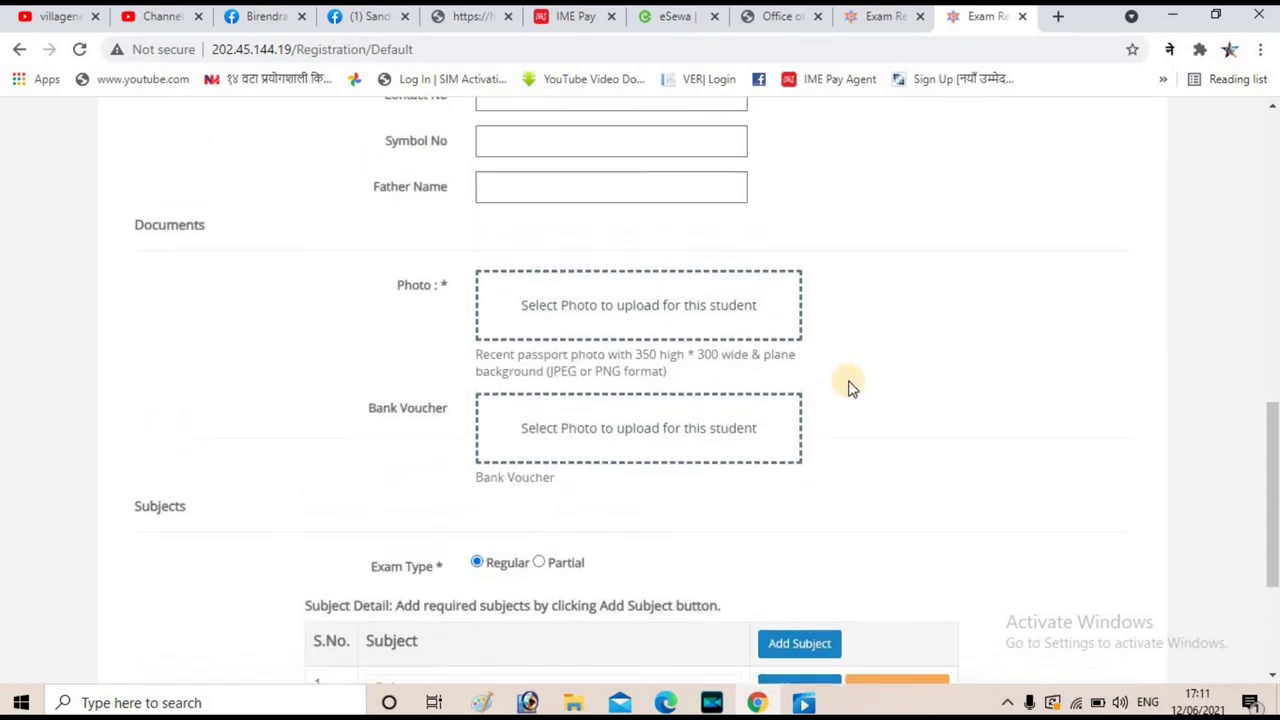